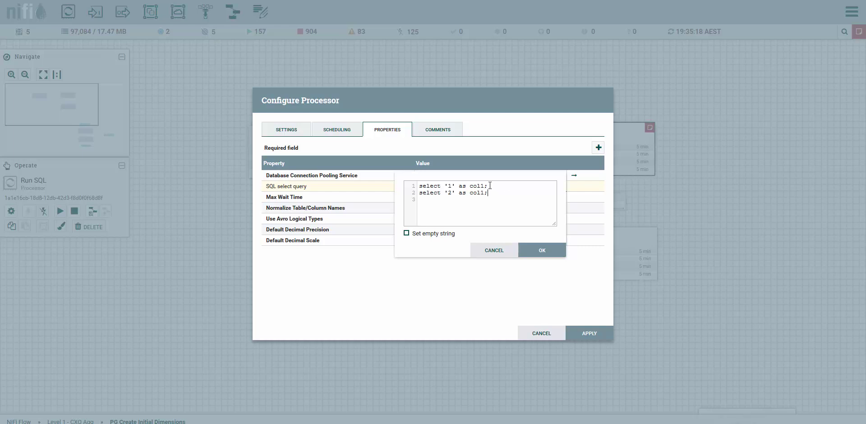
- Review the Run SQL processor's SQL select query and close the configuration without applying changes
key("Return")
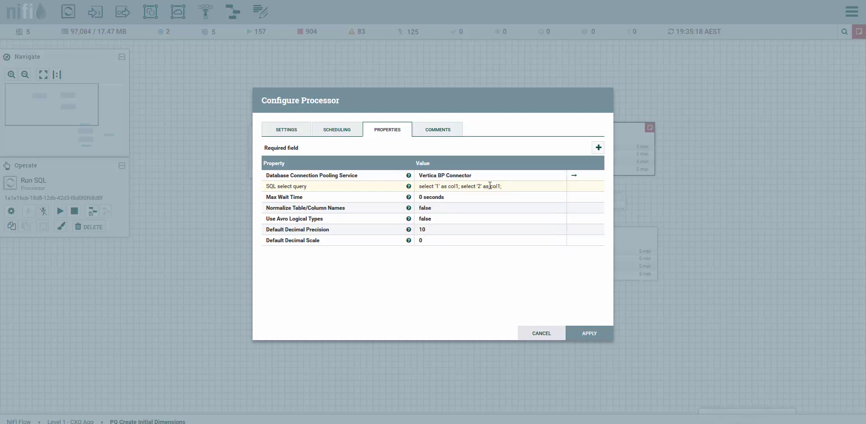
left_click(489, 186)
key("ctrl+c")
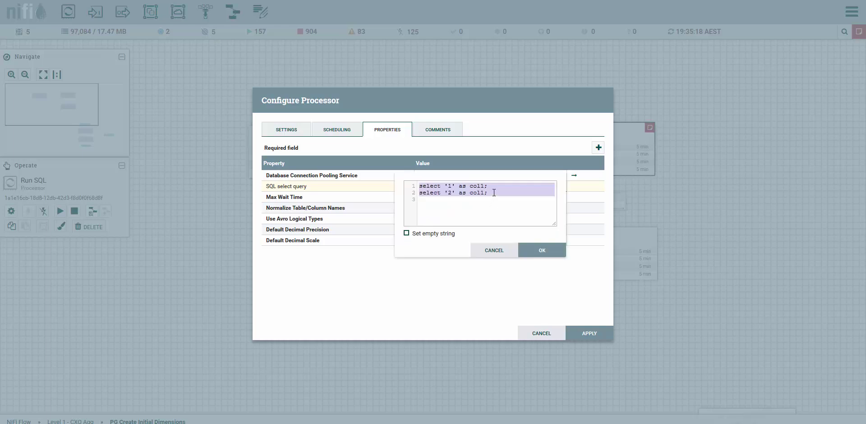
left_click(494, 193)
left_click(502, 254)
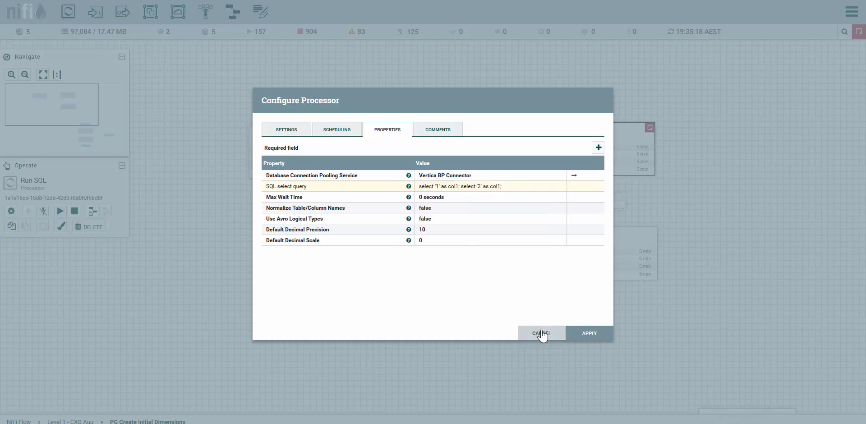
left_click(542, 334)
- Check the installed NiFi version in the About information and dismiss it
left_click(852, 11)
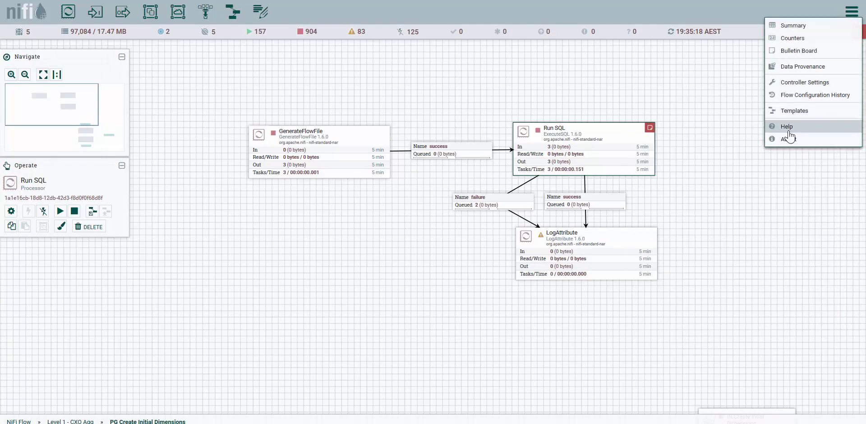
left_click(788, 139)
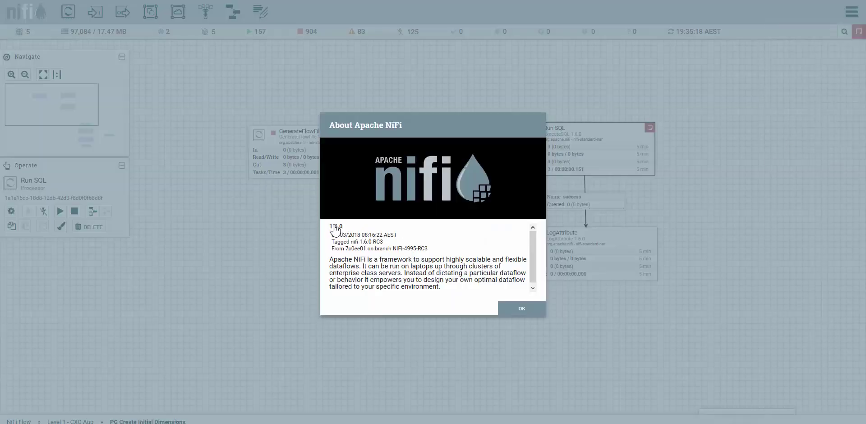
left_click(519, 309)
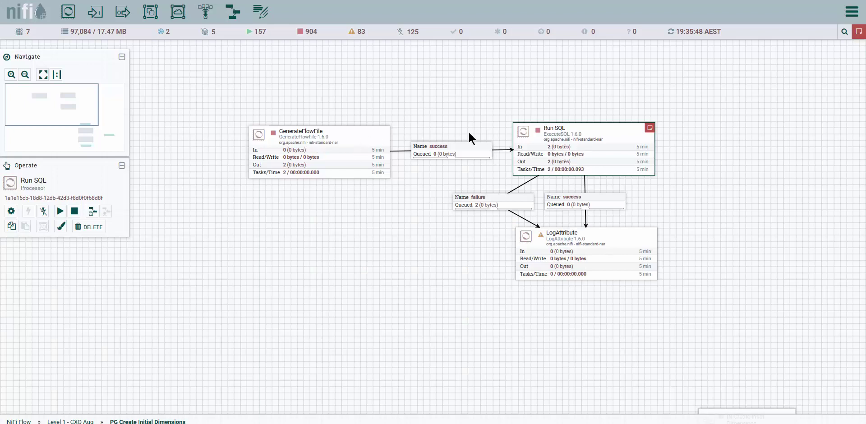
- Check the Run SQL processor's database connection pooling service and leave its configuration without changes
double_click(557, 135)
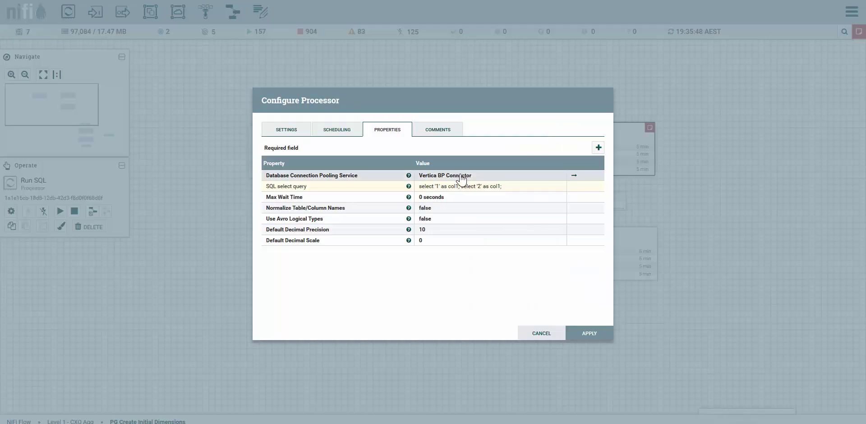
left_click(542, 333)
left_click(374, 244)
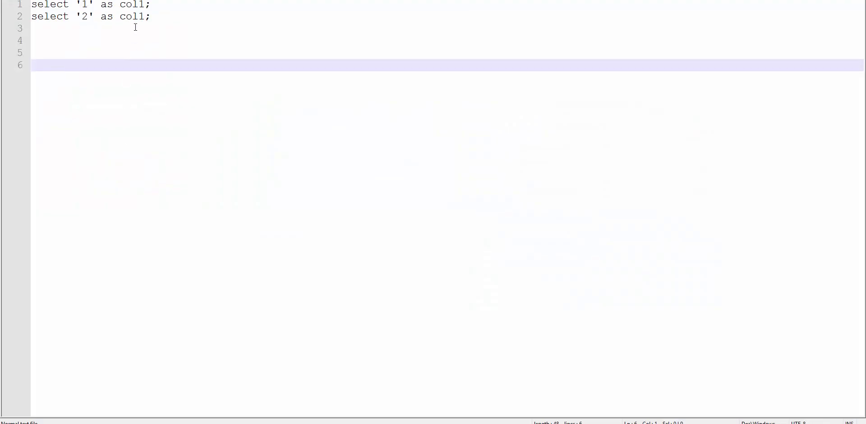
- Copy the two select statements from the text editor and run them together in the SQL client on the Vertica connection
left_click(152, 16)
key("shift+ctrl+Home")
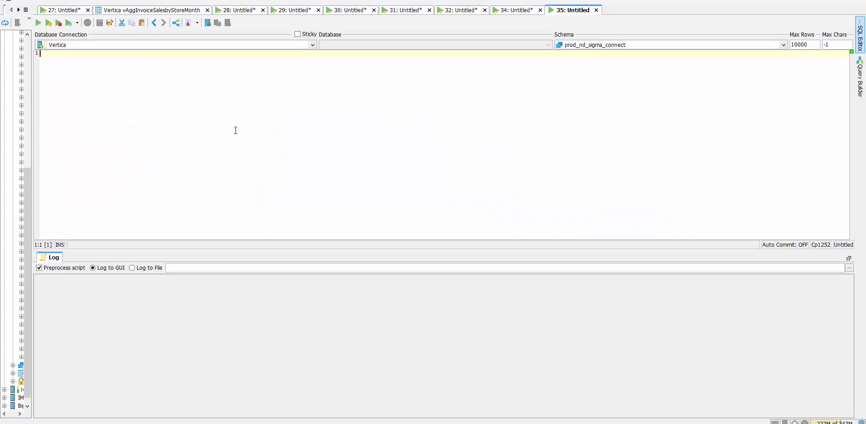
key("ctrl+v")
left_click_drag(108, 64, 30, 52)
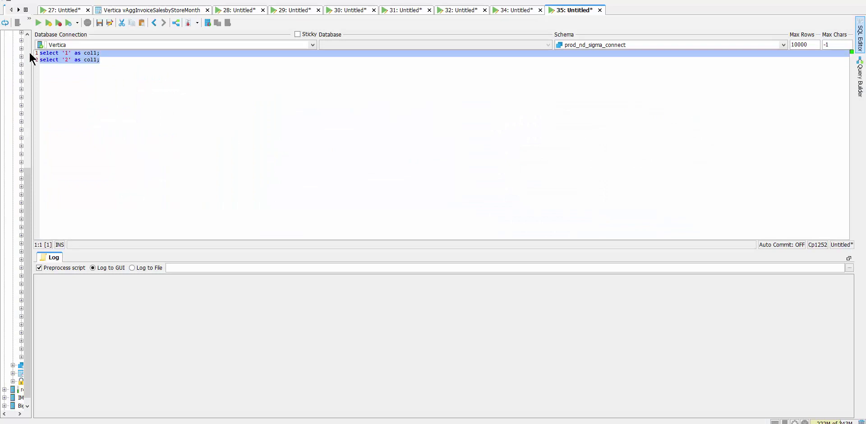
left_click(38, 23)
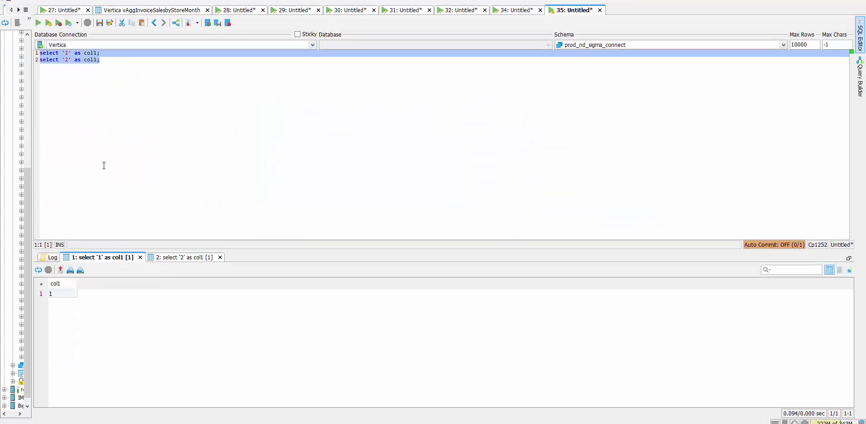
left_click(310, 164)
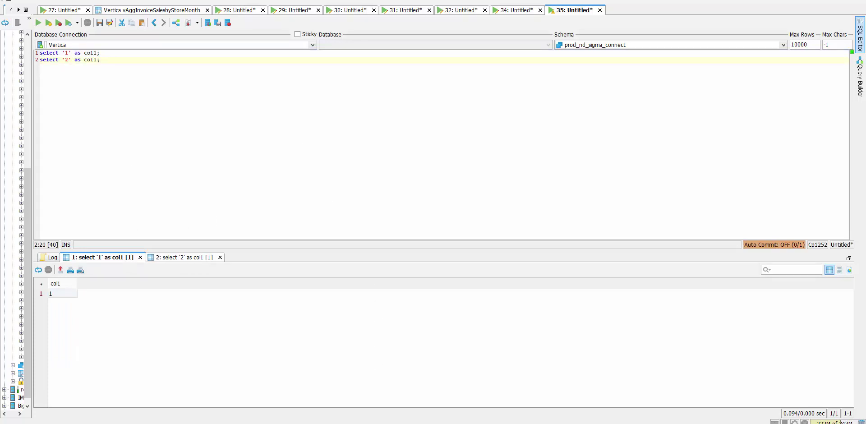
- Switch back to NiFi, start GenerateFlowFile, refresh the flow and stop the processor again to queue a flow file
key("alt+Tab")
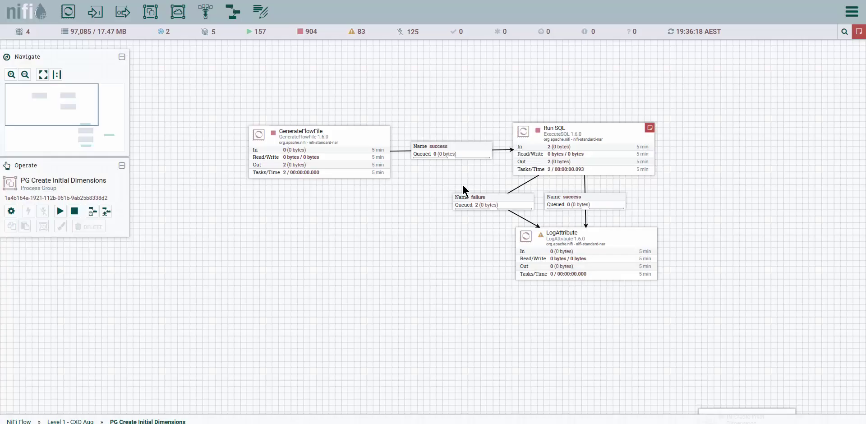
right_click(323, 136)
left_click(349, 156)
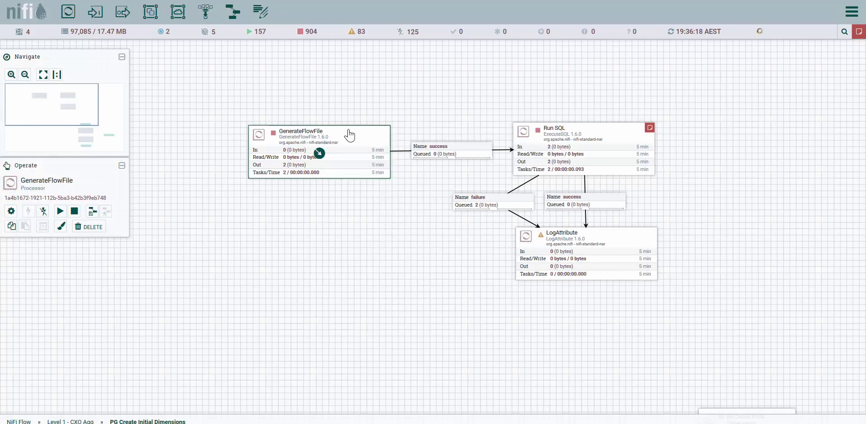
right_click(339, 97)
left_click(361, 106)
right_click(420, 196)
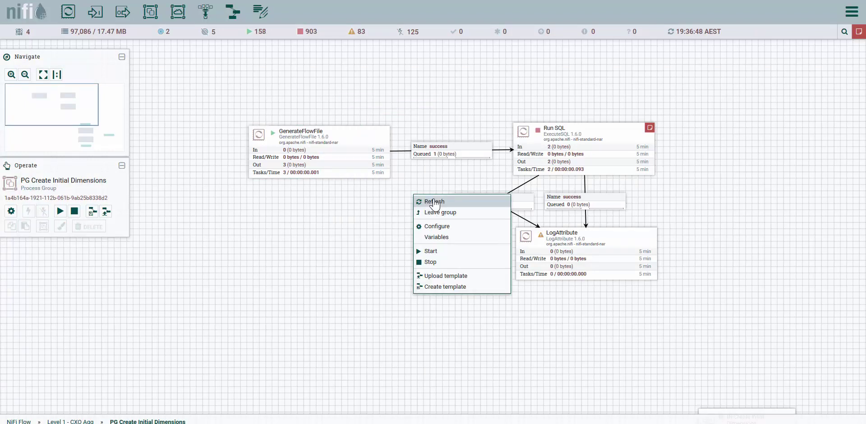
left_click(421, 200)
right_click(361, 151)
left_click(361, 166)
left_click(435, 156)
- Start the Run SQL processor and refresh the flow so it processes the queued flow file
left_click(582, 149)
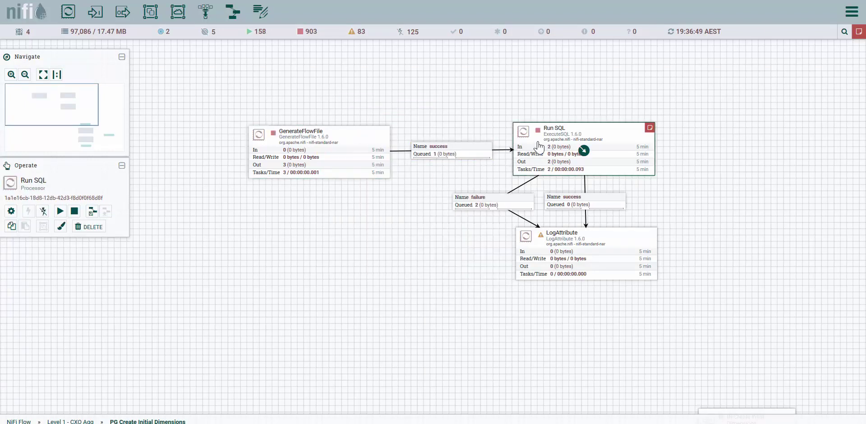
right_click(519, 144)
left_click(548, 162)
right_click(430, 50)
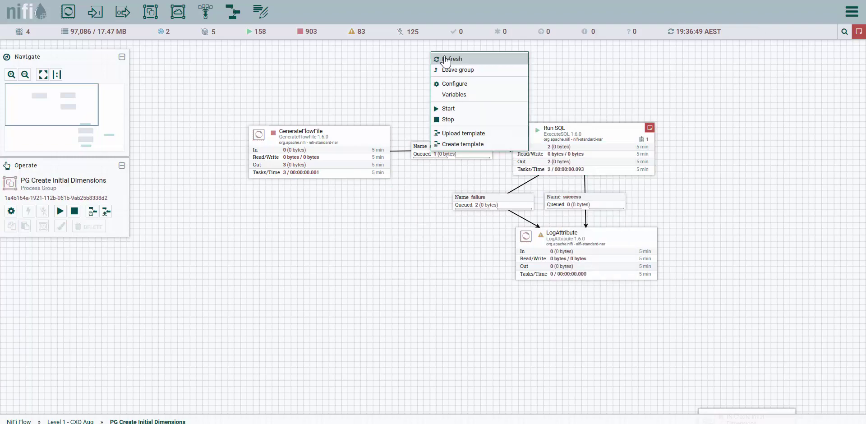
left_click(443, 59)
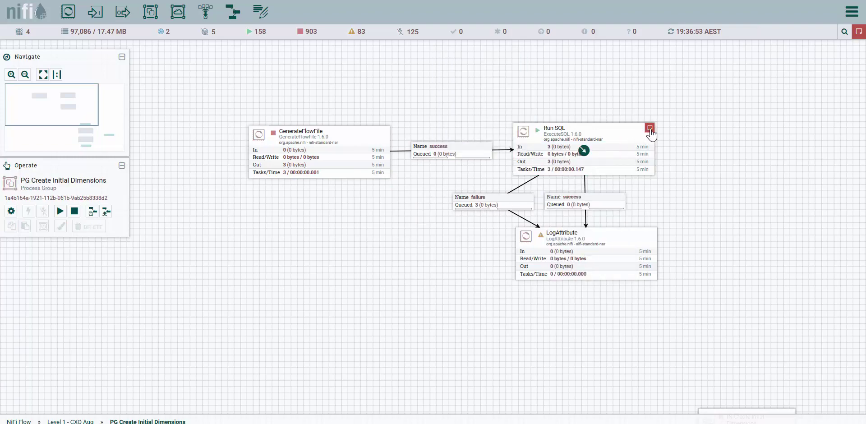
- Read the error bulletins on the Run SQL processor
mouse_move(650, 129)
left_click_drag(382, 269, 142, 252)
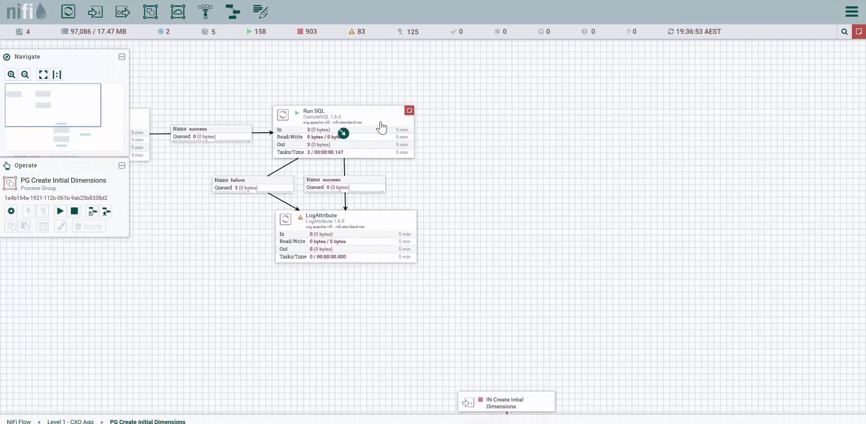
mouse_move(410, 115)
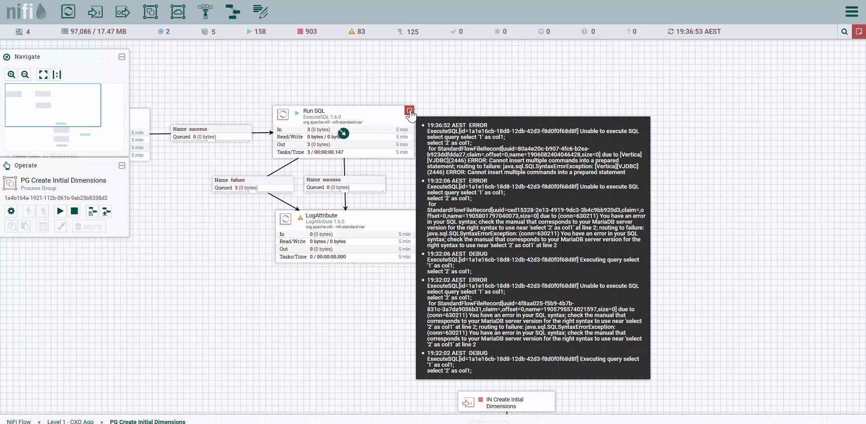
- Look through the messages on the NiFi Bulletin Board and close it
left_click(852, 12)
left_click(806, 53)
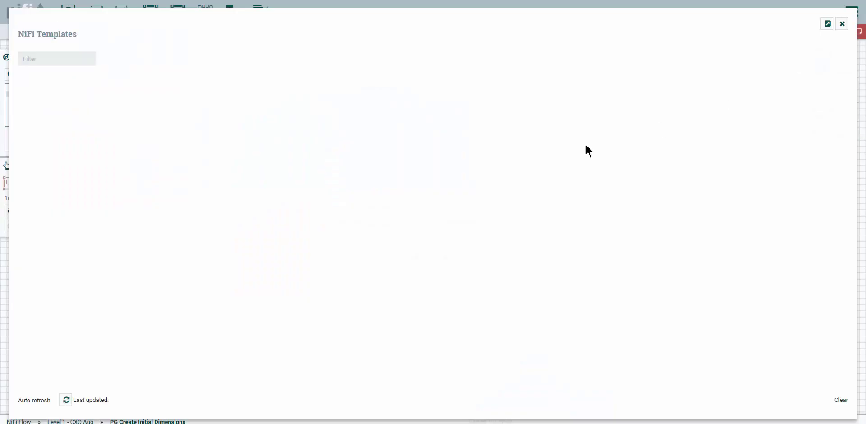
left_click_drag(622, 221, 605, 220)
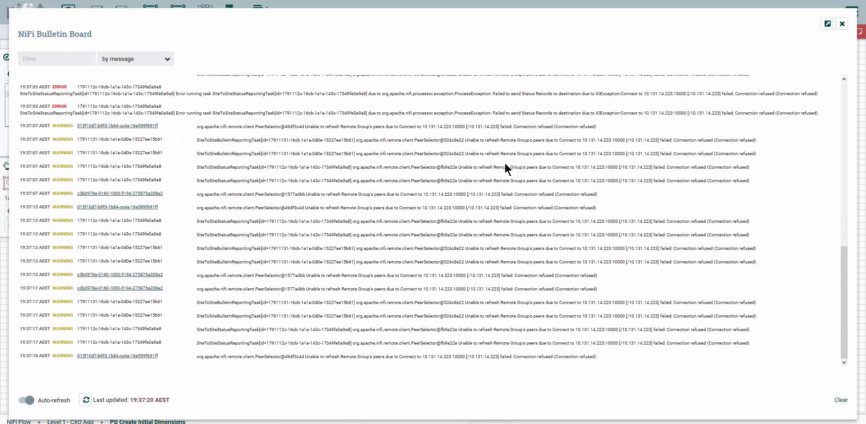
left_click_drag(496, 163, 620, 163)
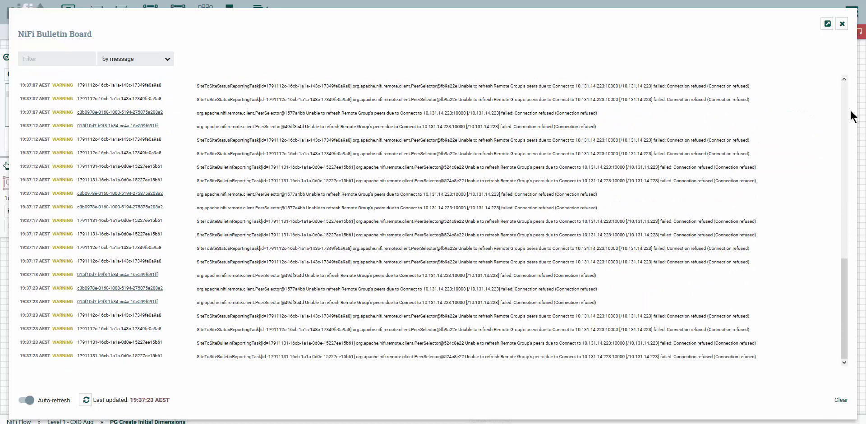
left_click(842, 23)
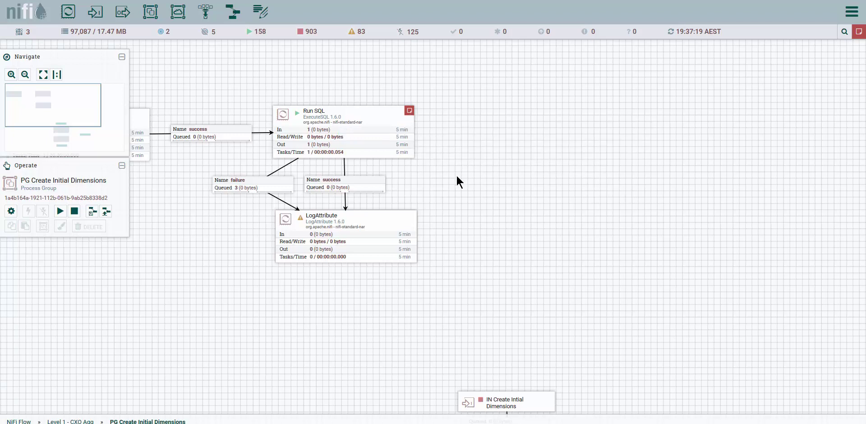
double_click(363, 127)
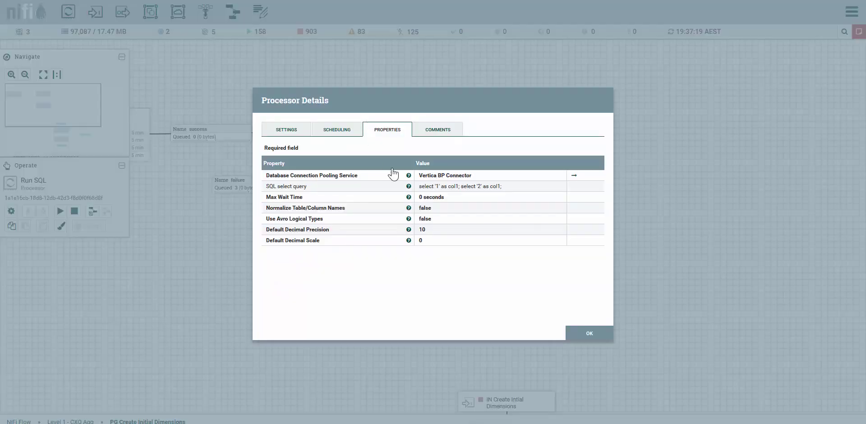
left_click(487, 180)
left_click(486, 181)
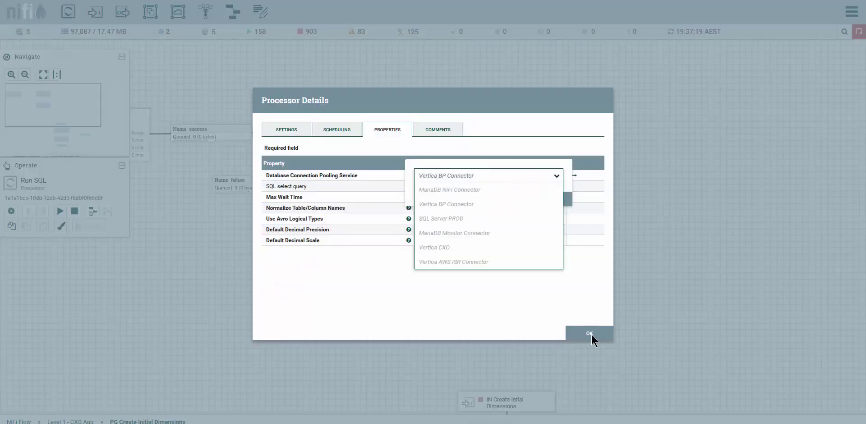
left_click(409, 195)
left_click(547, 203)
left_click(592, 335)
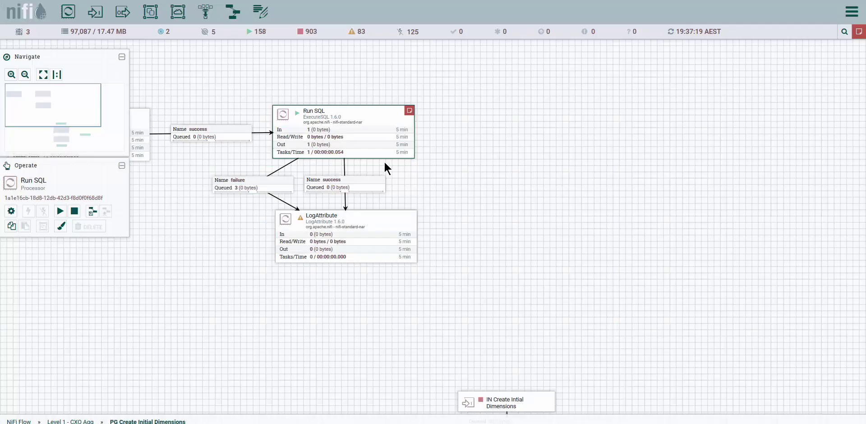
- Stop the Run SQL processor, set its Database Connection Pooling Service to MariaDB NiFi Connector and apply the change
right_click(351, 130)
left_click(366, 136)
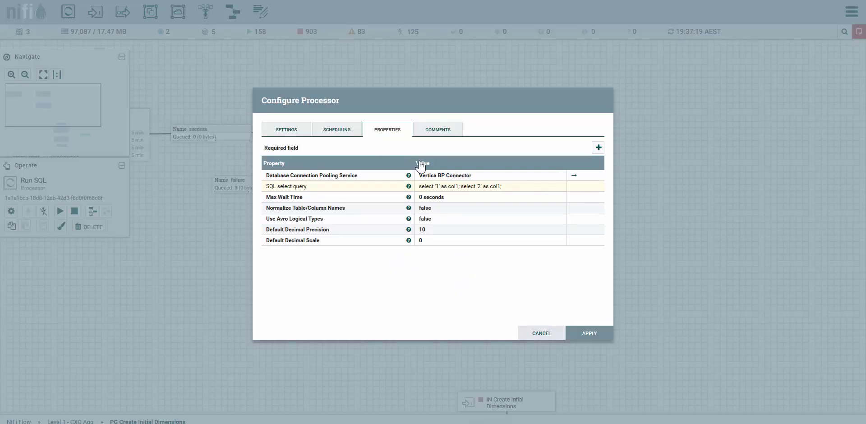
left_click(440, 175)
left_click(458, 176)
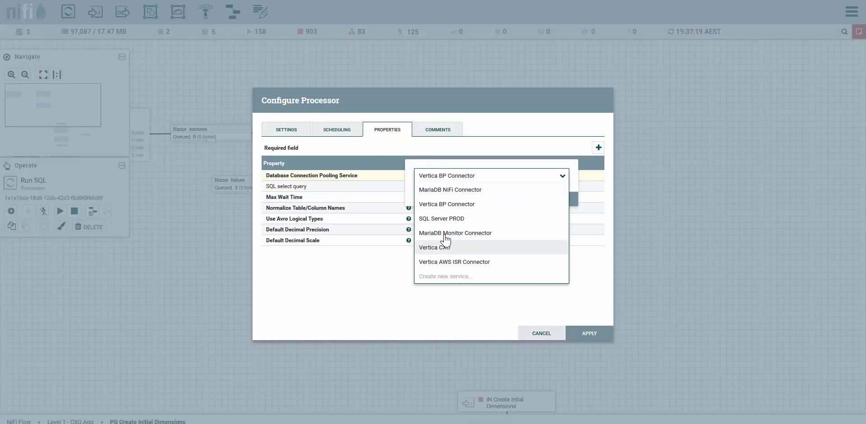
left_click(446, 189)
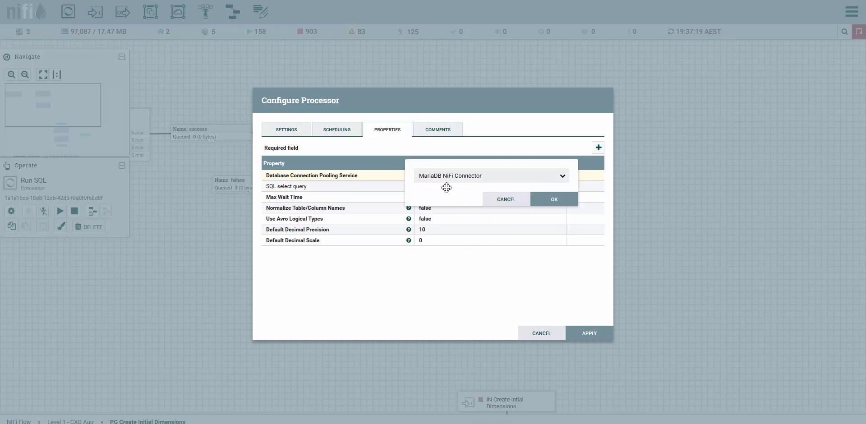
left_click(558, 201)
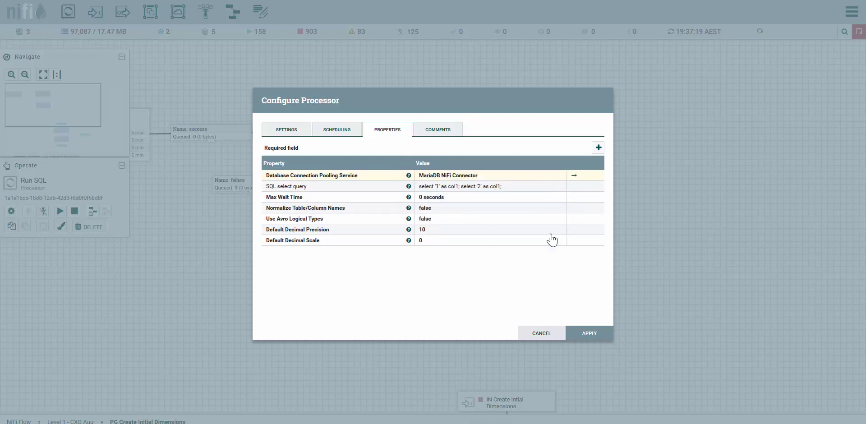
left_click(586, 333)
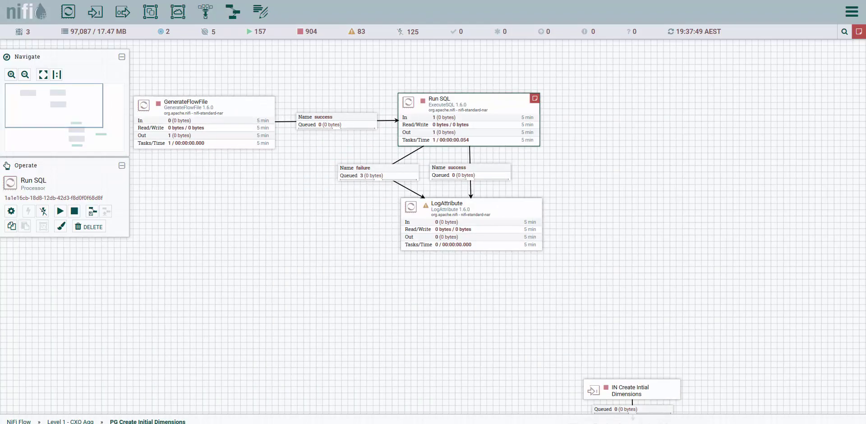
- Switch to the MariaDB SQL client and execute the two select statements (select '1' as col1; select '2' as col1;) together
key("alt+Tab")
left_click_drag(153, 72, 72, 51)
key("F5")
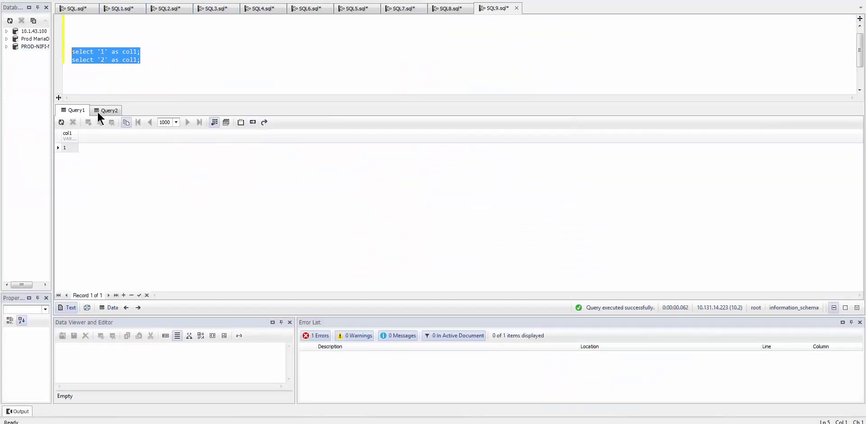
- Compare the Query1 and Query2 results, then display Query1's result as a record card
left_click(72, 111)
left_click(102, 111)
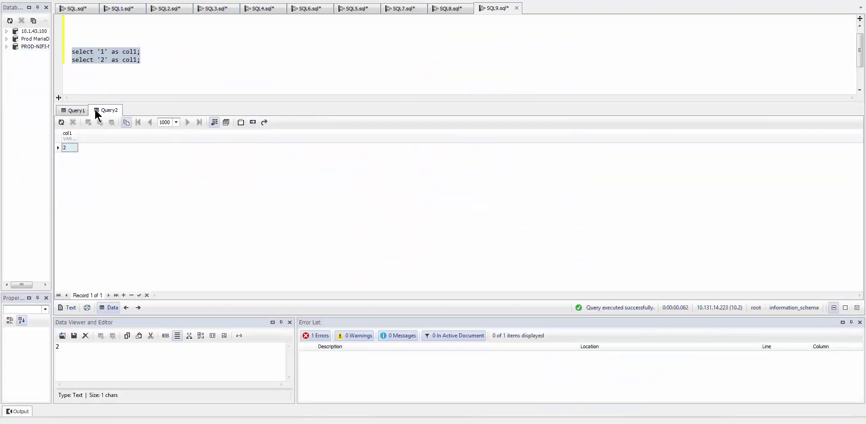
left_click(73, 110)
left_click(223, 125)
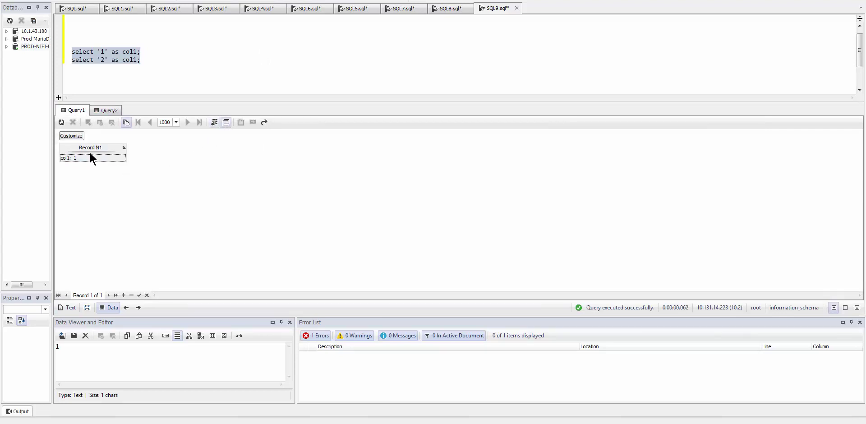
- View Query2's result in the MariaDB client, then switch back to NiFi
left_click(107, 112)
left_click(155, 75)
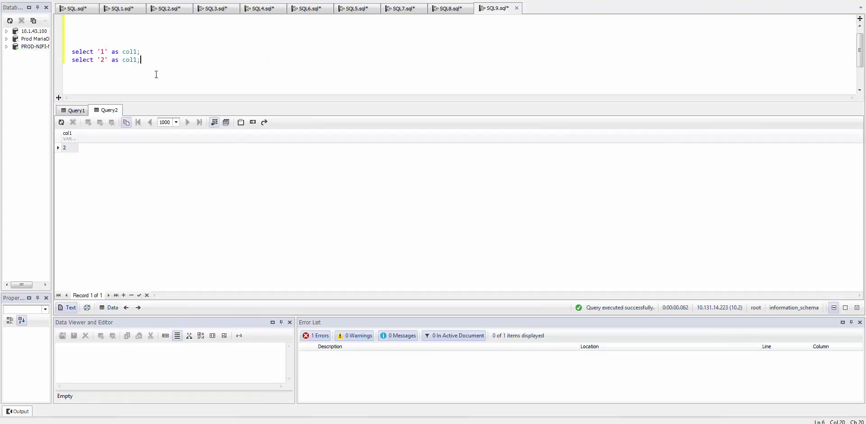
key("alt+Tab")
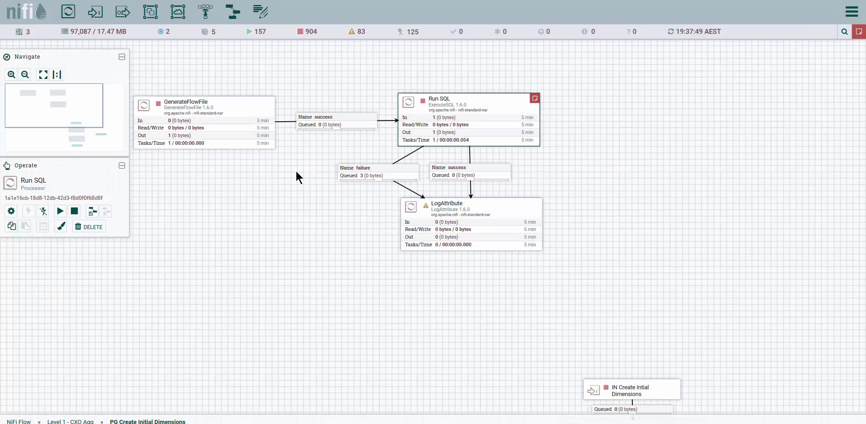
- Start the GenerateFlowFile and Run SQL processors to run the two-statement query against MariaDB
right_click(226, 118)
left_click(239, 131)
right_click(329, 72)
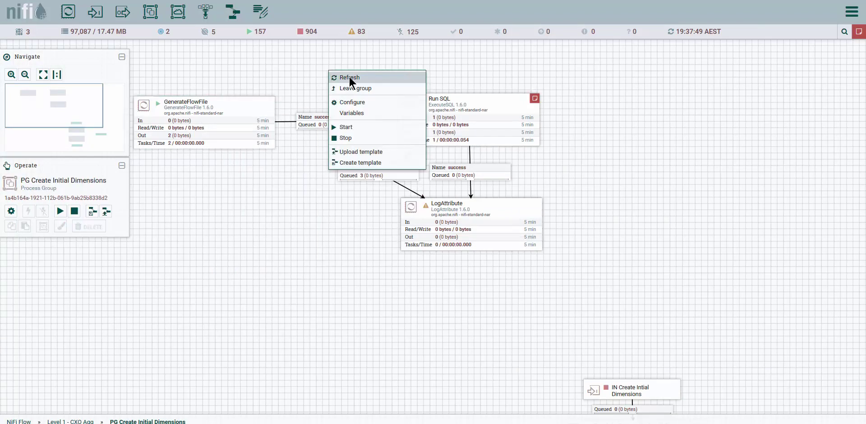
right_click(441, 105)
left_click(458, 124)
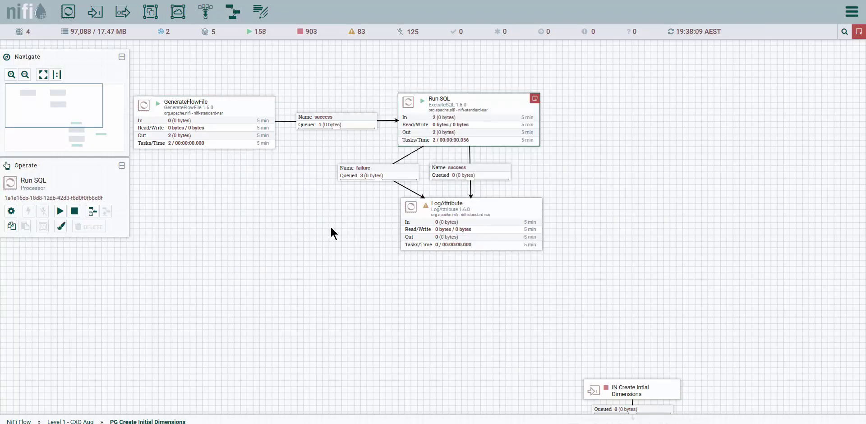
- Refresh the flow and read the error bulletin on the Run SQL processor
right_click(331, 226)
left_click(349, 232)
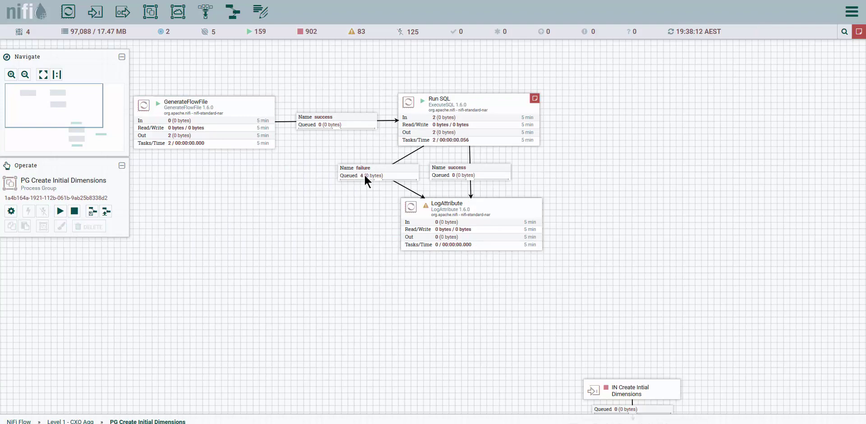
mouse_move(536, 100)
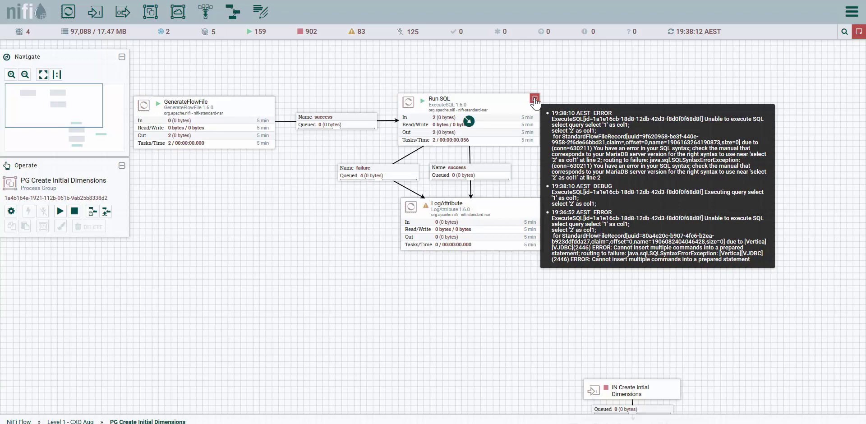
- Stop the Run SQL processor, reduce its SQL select query to the single statement select '1' as col1; and apply the change
left_click(469, 120)
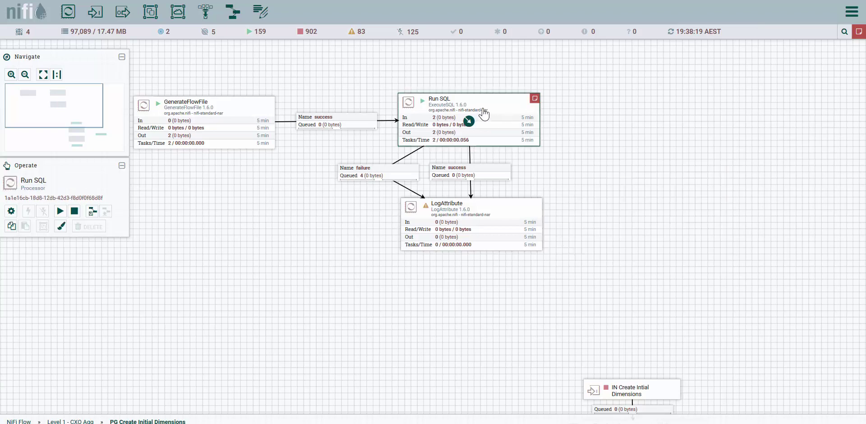
right_click(472, 118)
left_click(496, 127)
double_click(469, 120)
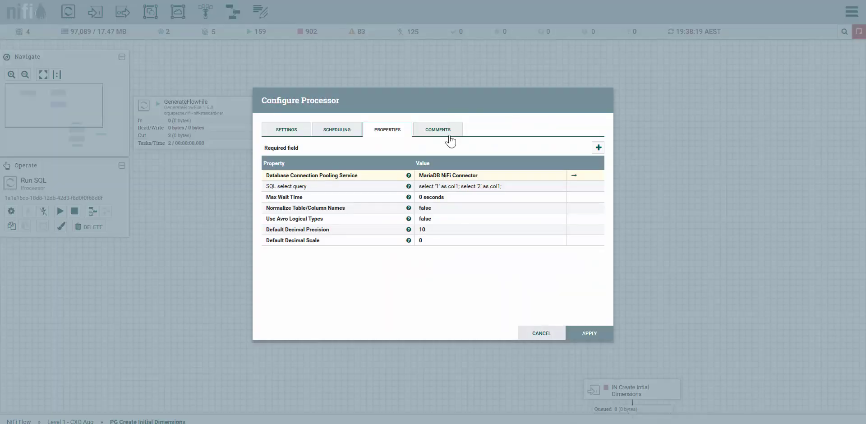
left_click(442, 187)
left_click_drag(499, 192, 406, 194)
key("BackSpace")
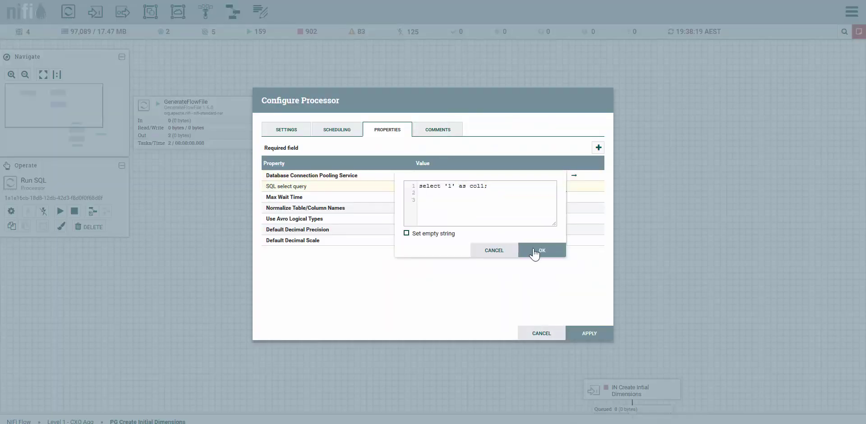
left_click(558, 252)
left_click(584, 335)
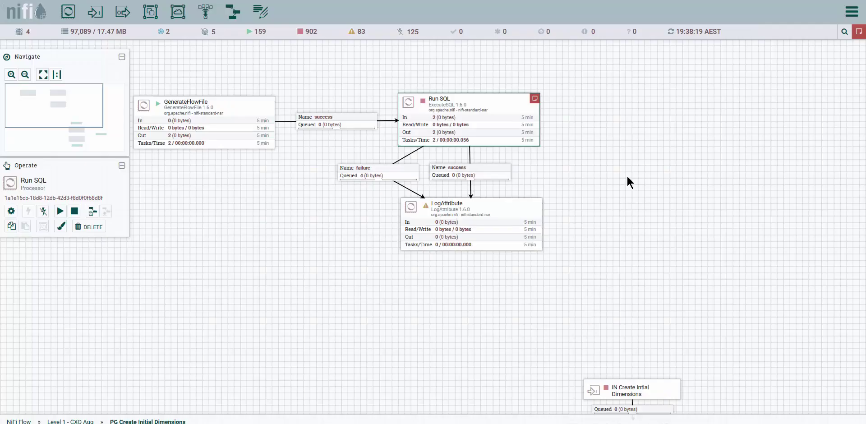
- Restart GenerateFlowFile to queue another flow file for Run SQL, then stop it
left_click(227, 102)
right_click(226, 102)
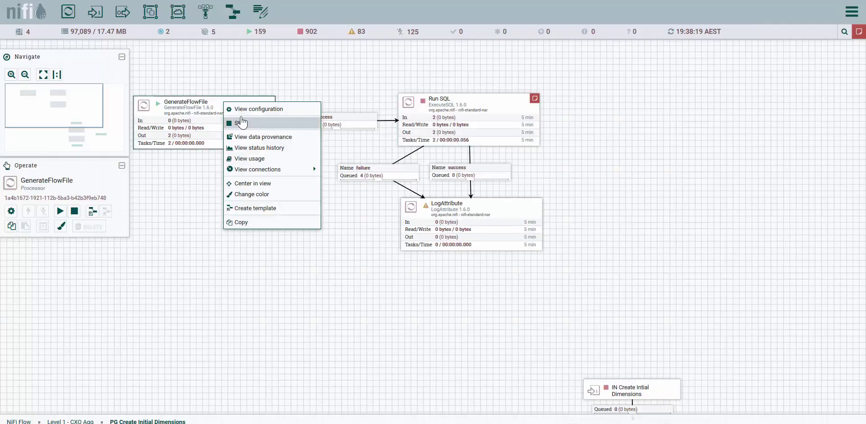
left_click(244, 121)
right_click(238, 105)
right_click(256, 89)
left_click(247, 129)
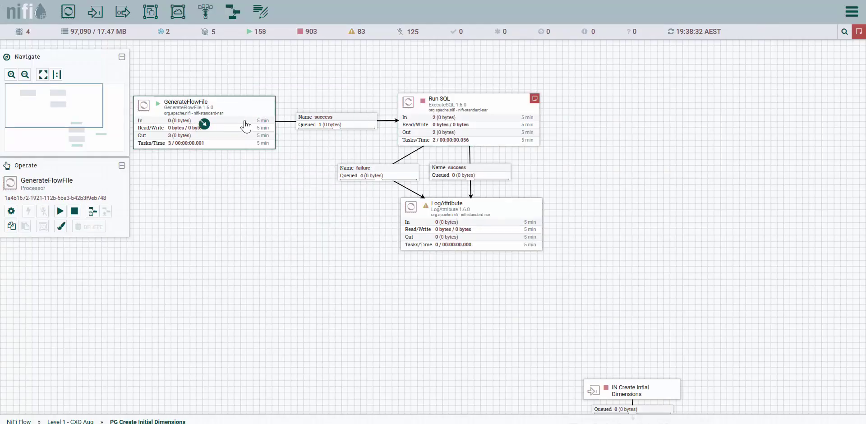
right_click(238, 122)
left_click(259, 139)
- Start the Run SQL processor to execute the single-statement query on the queued flow file
left_click(469, 121)
right_click(425, 116)
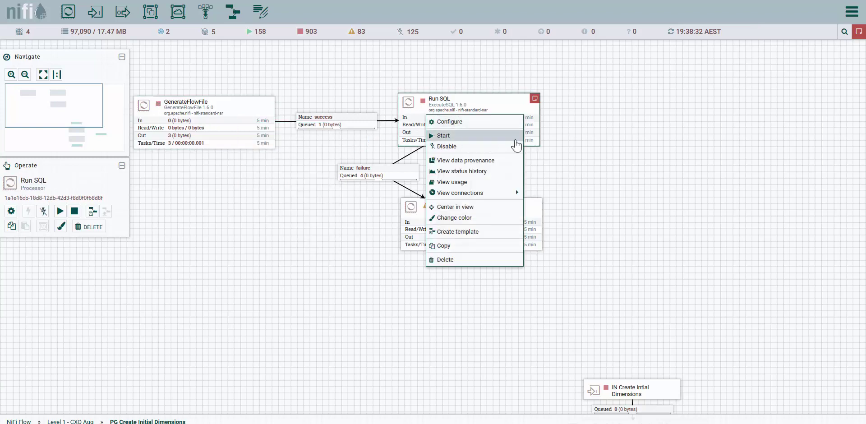
left_click(512, 131)
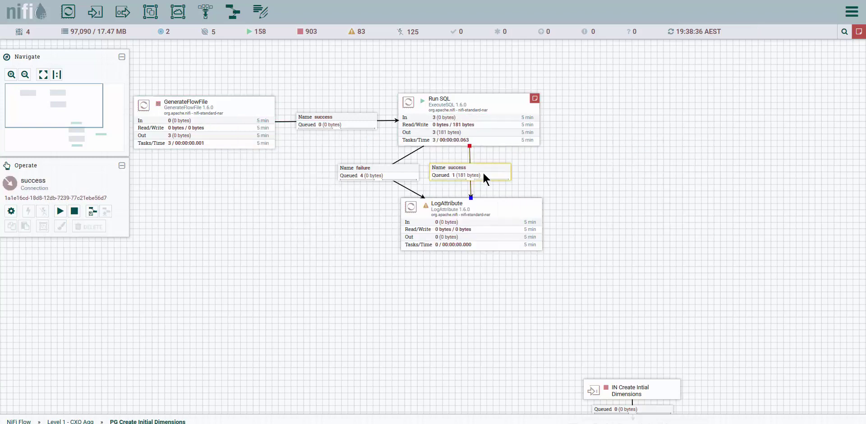
left_click(492, 127)
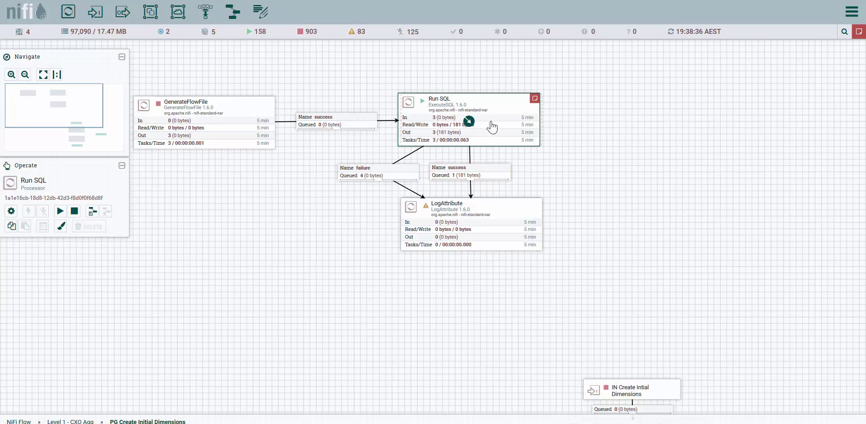
left_click(524, 215)
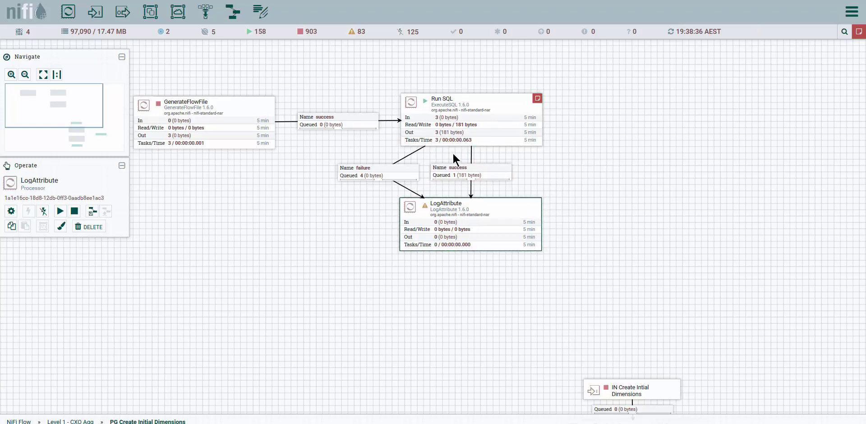
- Check the version of the current NiFi instance in its About information and close it
left_click(852, 12)
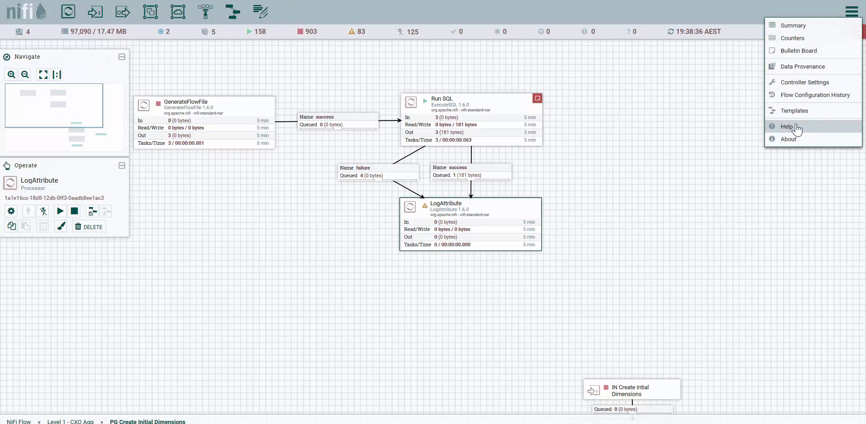
left_click(789, 139)
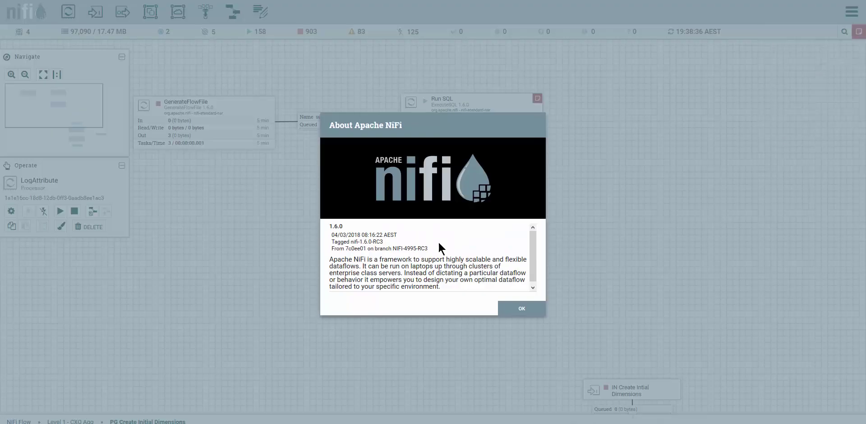
left_click(522, 310)
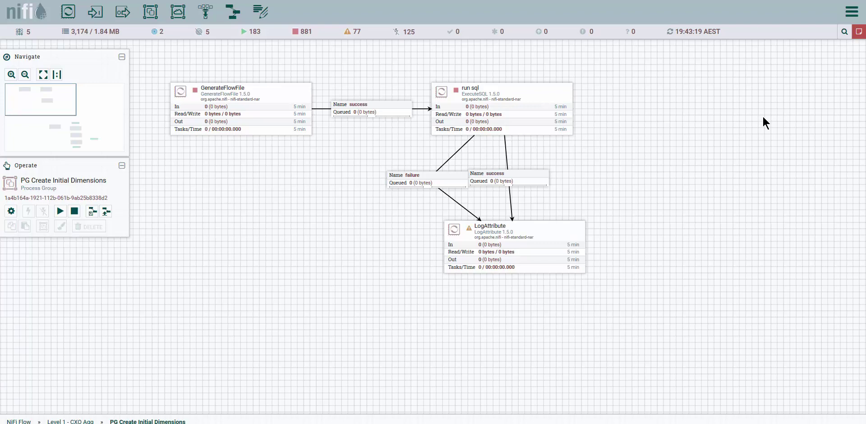
left_click(852, 11)
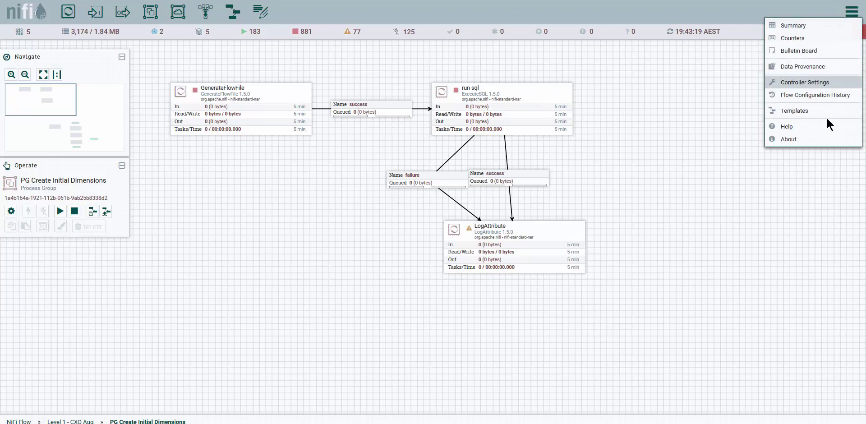
left_click(789, 127)
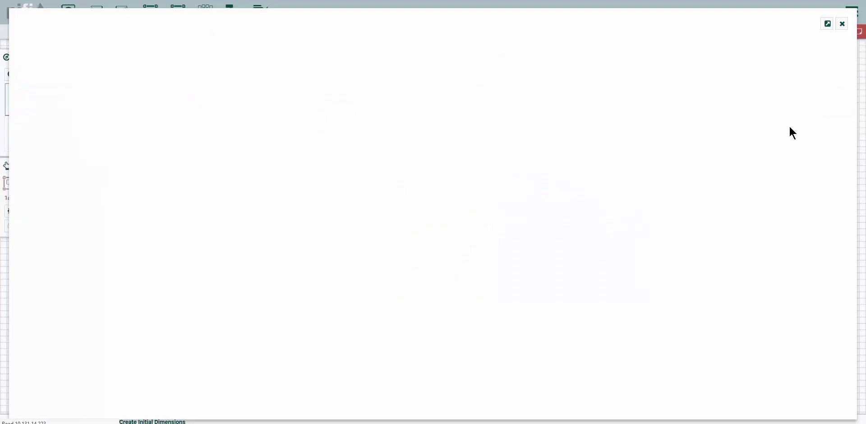
left_click(843, 24)
- Check the version of the second NiFi instance in its About information, highlight it and close the dialog
left_click(852, 12)
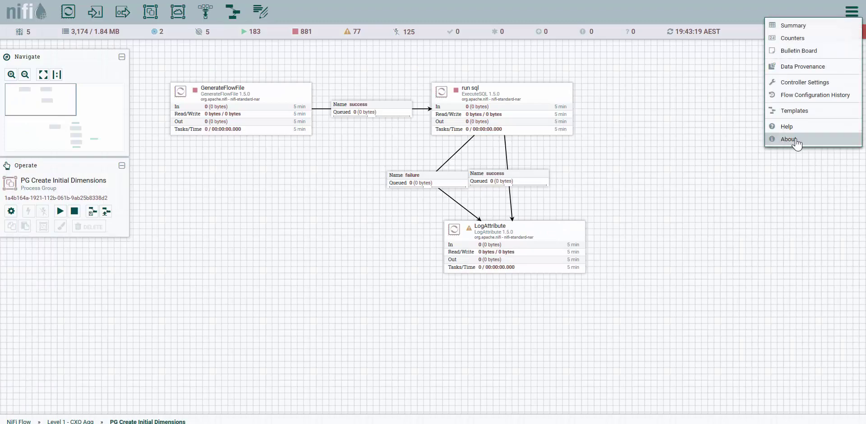
left_click(789, 139)
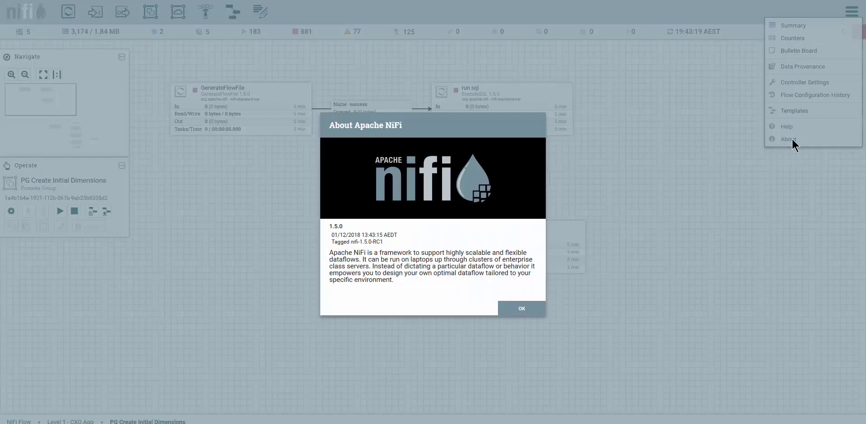
left_click_drag(329, 227, 334, 231)
left_click(515, 310)
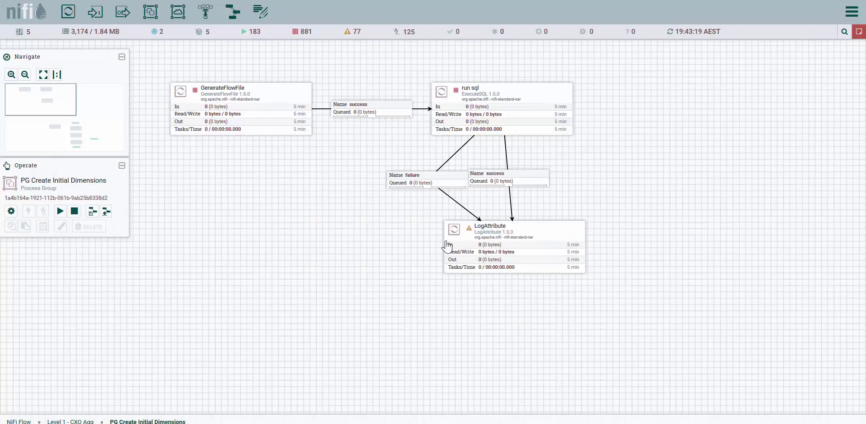
- Review the run sql processor's SQL select query and Database Connection Pooling Service, then close its configuration
left_click(473, 110)
double_click(474, 110)
left_click(436, 186)
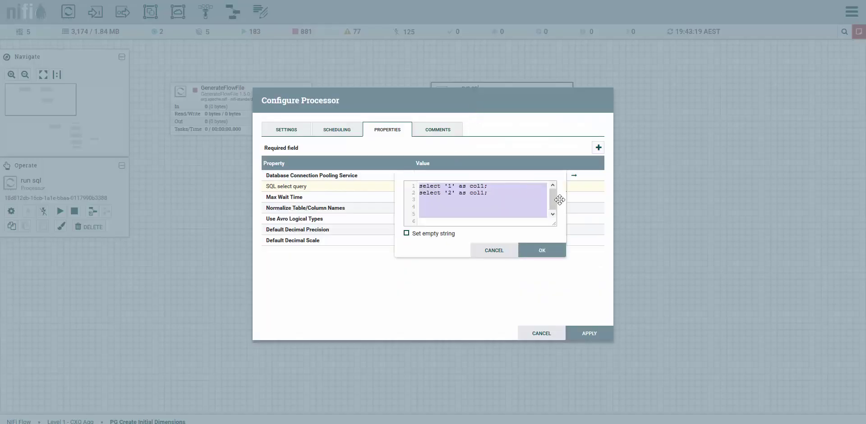
left_click(494, 251)
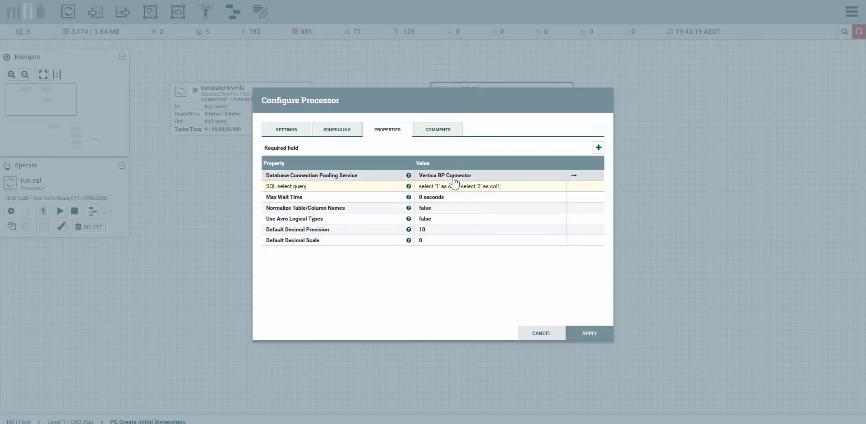
left_click(587, 334)
- Start GenerateFlowFile to send one flow file to run sql, then stop it
left_click(271, 108)
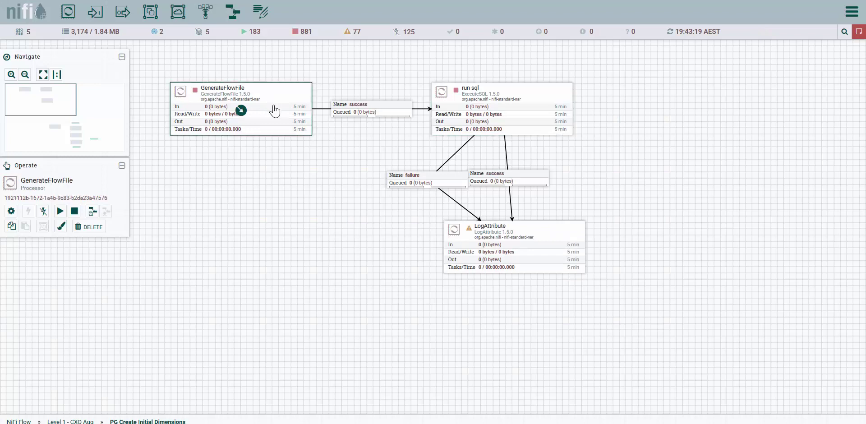
right_click(280, 109)
left_click(293, 122)
left_click(379, 144)
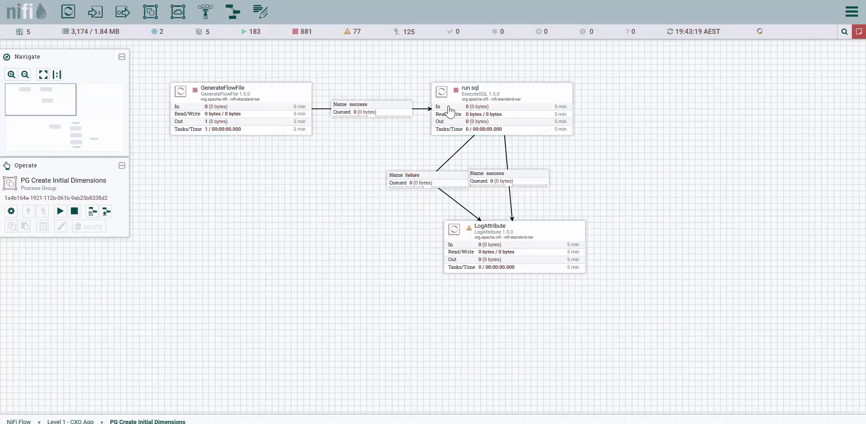
- Start the run sql processor and refresh the flow to update its queues
right_click(452, 107)
left_click(469, 126)
right_click(376, 137)
left_click(396, 147)
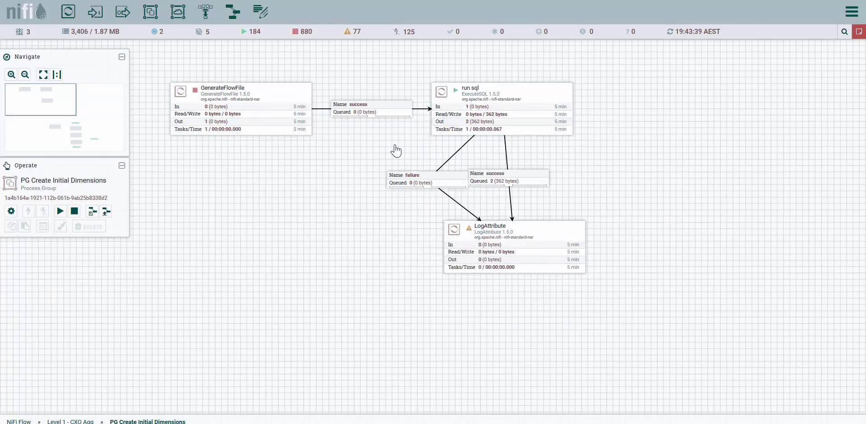
- Examine the two statements in the running run sql processor's SQL select query, then close its details
double_click(499, 110)
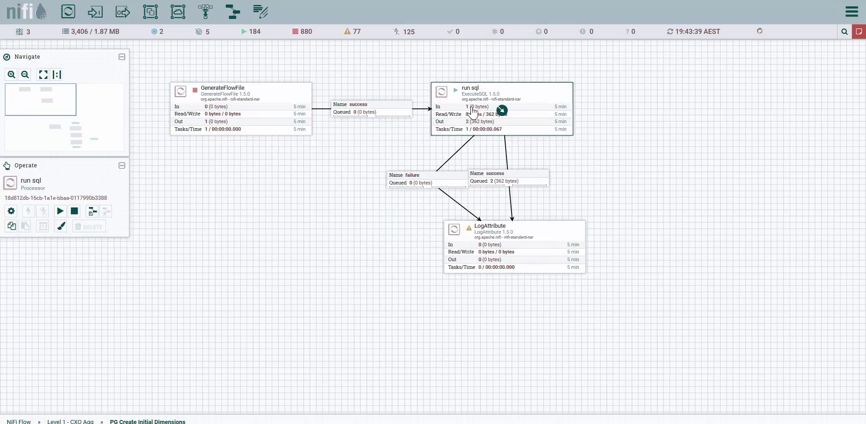
left_click(379, 131)
left_click(475, 195)
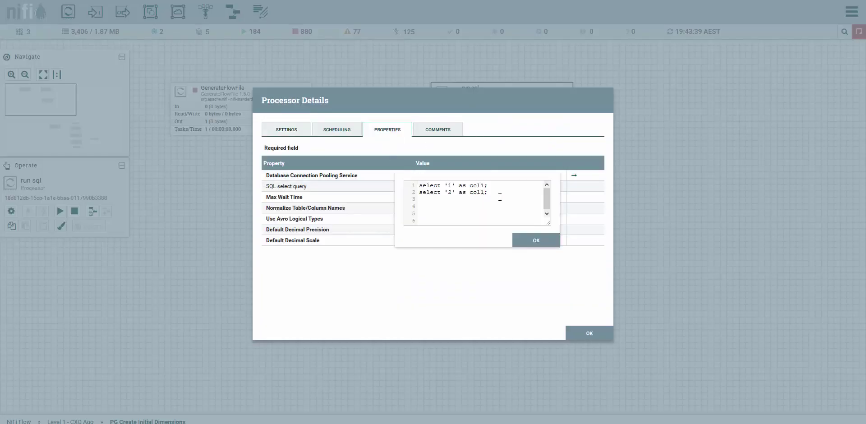
left_click_drag(499, 195, 406, 181)
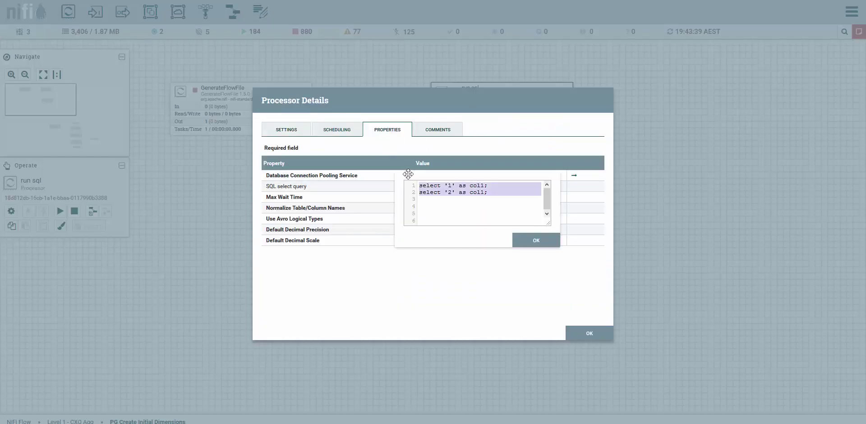
left_click(521, 243)
left_click(590, 332)
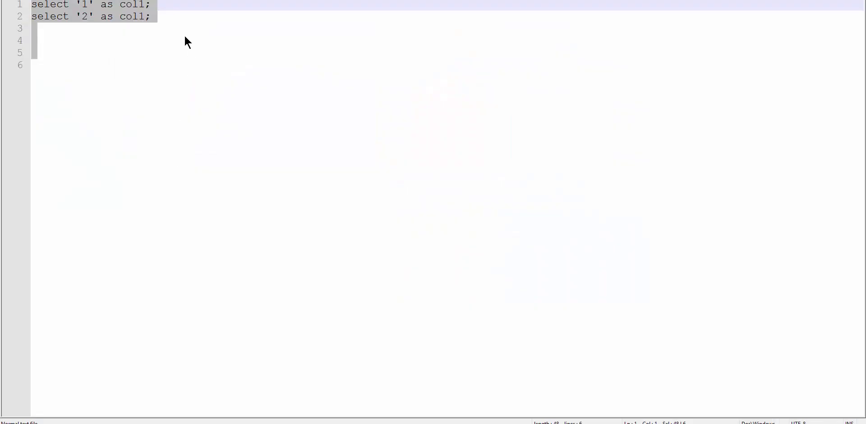
- Copy the two select statements in the text editor and paste them four times on new lines below the original pair
left_click(166, 27)
left_click_drag(152, 16, 31, 5)
key("ctrl+c")
left_click(164, 18)
key("Return")
key("ctrl+v")
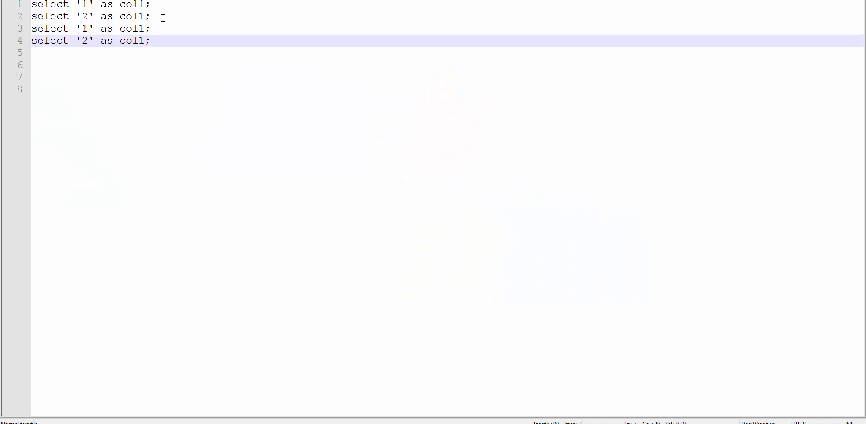
key("Return")
key("ctrl+v")
key("Return")
key("ctrl+v")
key("Return")
key("ctrl+v")
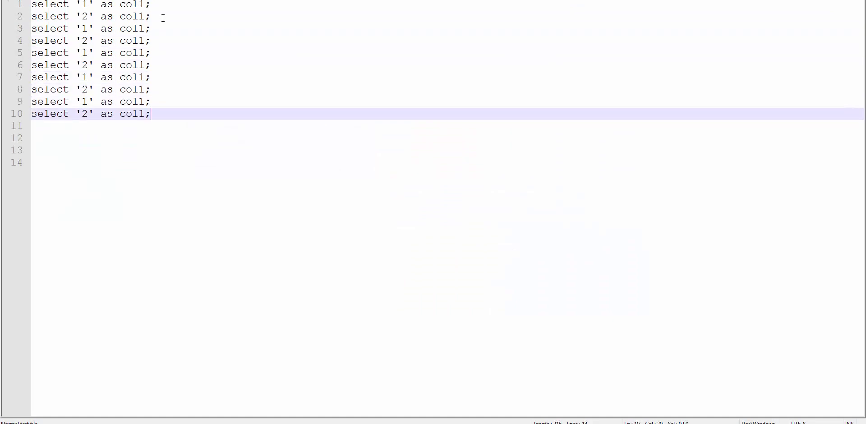
- Stop run sql and replace its SQL select query with the ten select statements copied from the text editor
key("ctrl+a")
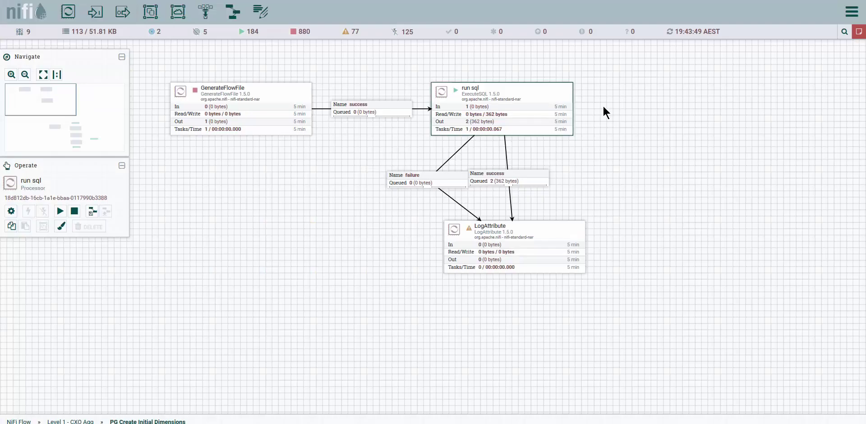
right_click(511, 96)
left_click(527, 117)
double_click(526, 112)
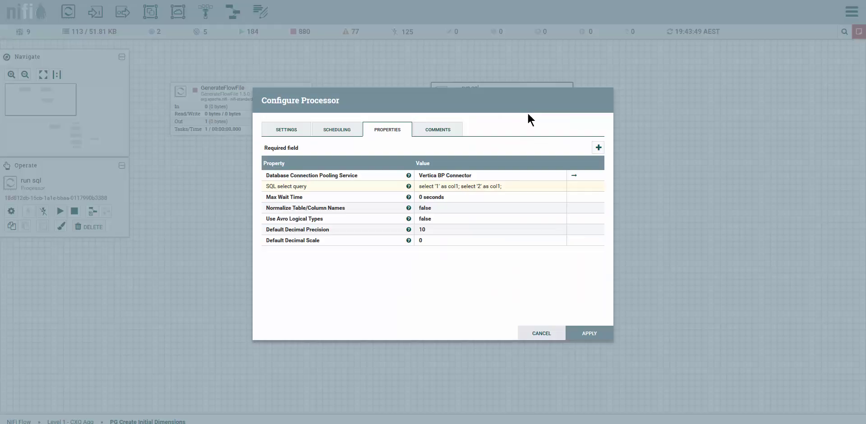
left_click(484, 187)
key("ctrl+v")
scroll(540, 209, "up", 3)
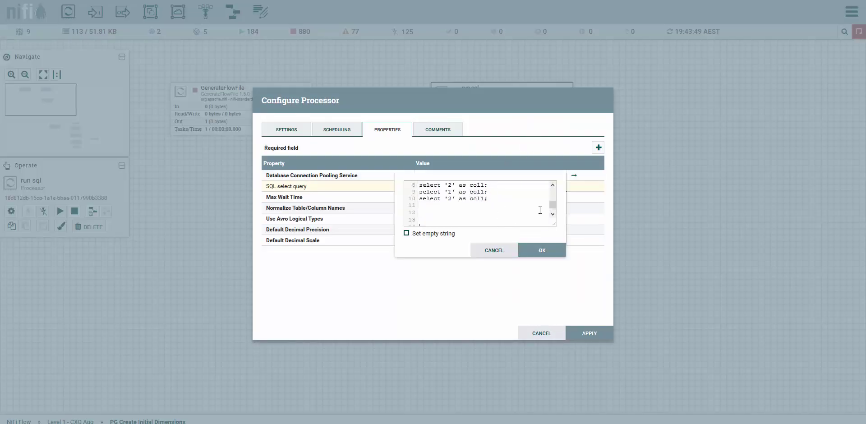
- Delete the blank lines after the tenth select statement and apply the processor configuration
scroll(468, 209, "down", 3)
left_click_drag(419, 220, 418, 200)
key("BackSpace")
left_click(552, 255)
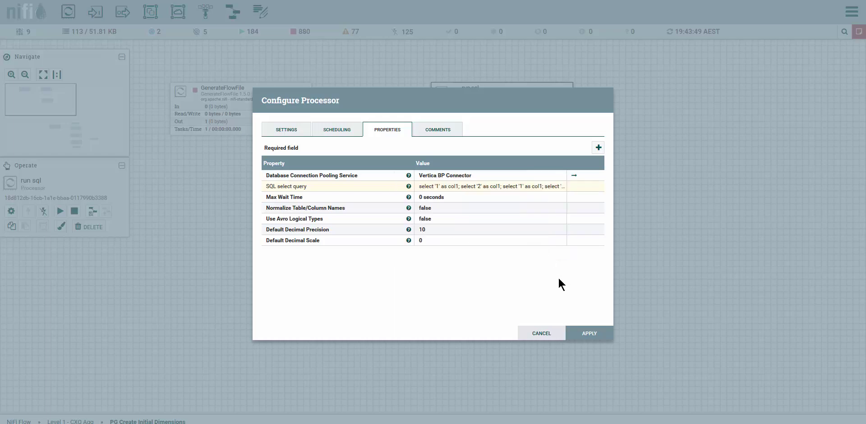
left_click(590, 333)
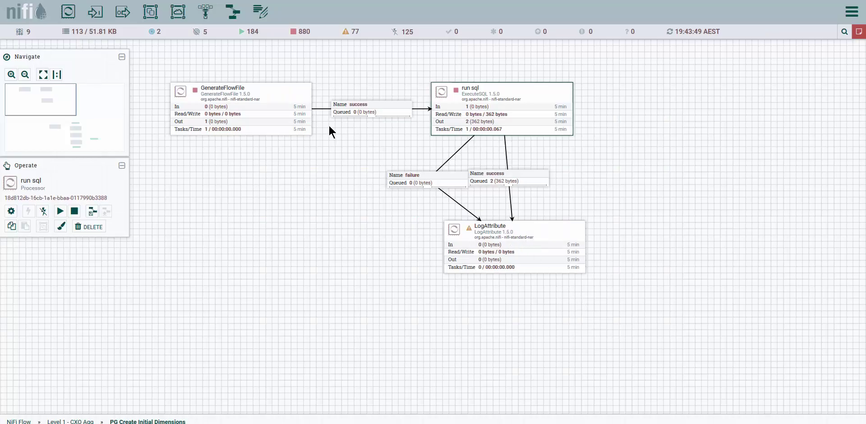
- Start GenerateFlowFile to queue a flow file for run sql and refresh the flow
right_click(289, 107)
left_click(302, 120)
right_click(332, 75)
left_click(352, 80)
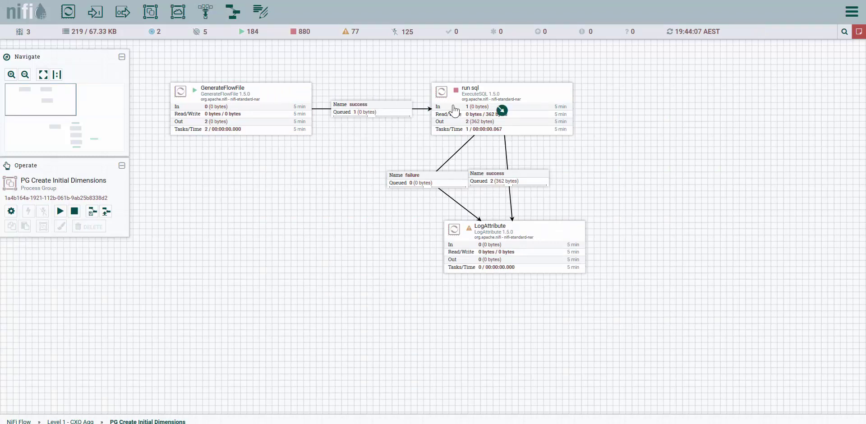
- Start run sql with the ten-statement query and refresh the flow to update its queues
right_click(451, 105)
left_click(464, 125)
right_click(344, 148)
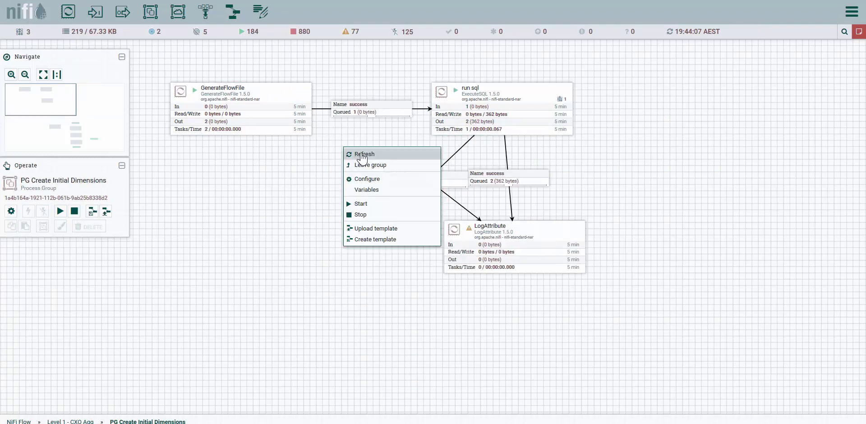
left_click(359, 151)
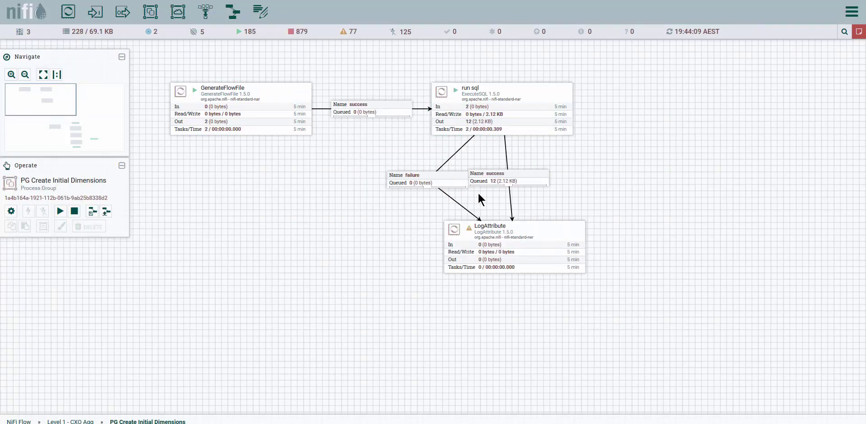
- Stop run sql, set its Database Connection Pooling Service to MariaDB NiFi Connector and apply the change
left_click_drag(477, 232, 473, 232)
right_click(466, 99)
left_click(499, 107)
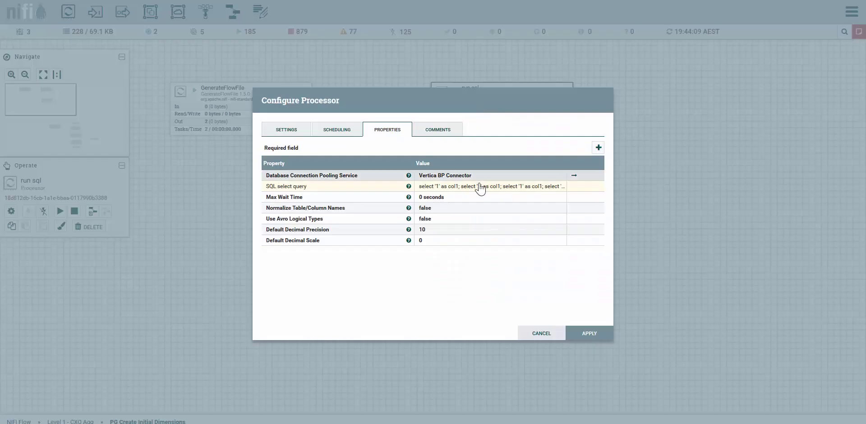
left_click(464, 179)
left_click(464, 181)
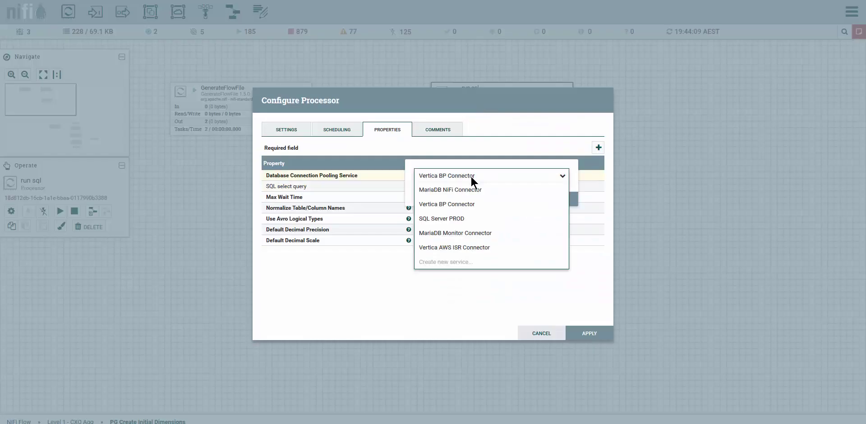
left_click(459, 190)
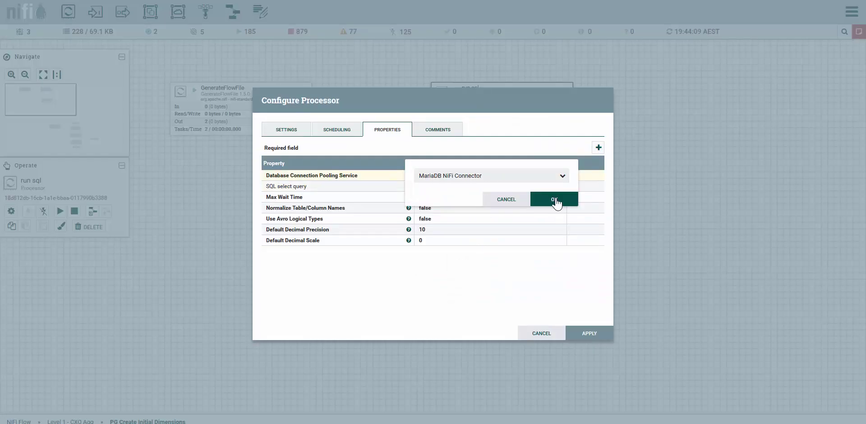
left_click(554, 199)
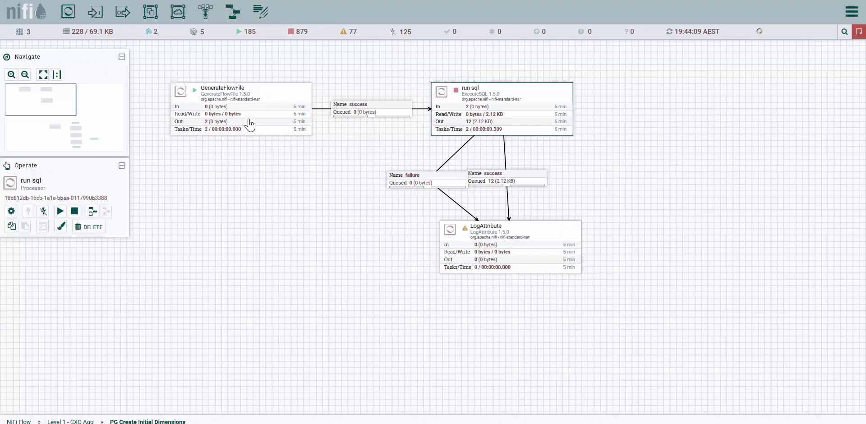
- Stop GenerateFlowFile and refresh the flow to update the processor states and queues
right_click(355, 64)
left_click(380, 72)
left_click(280, 91)
right_click(280, 93)
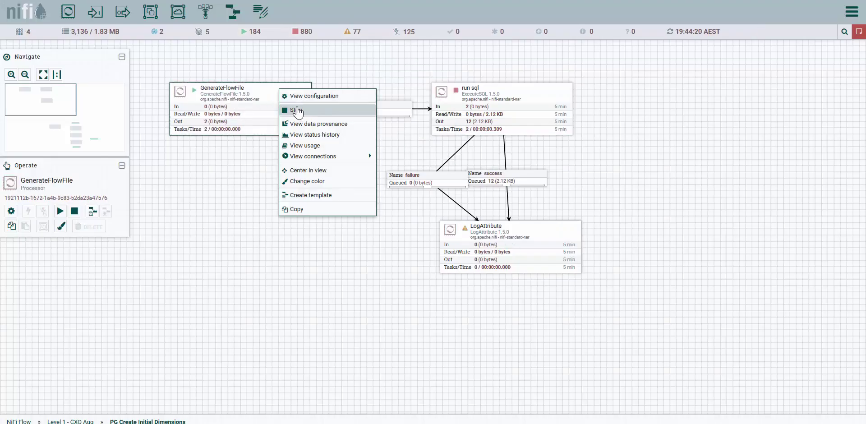
left_click(308, 105)
right_click(299, 54)
left_click(328, 61)
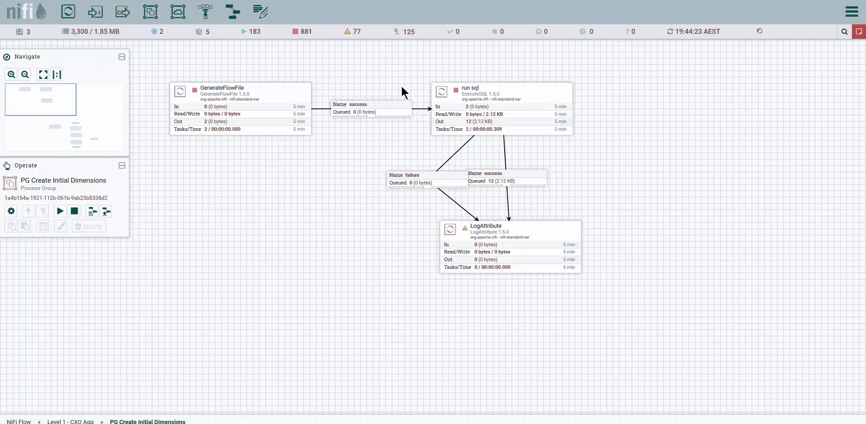
- Restart GenerateFlowFile to send another flow file to run sql, refreshing the flow to check the queue
right_click(253, 108)
left_click(269, 112)
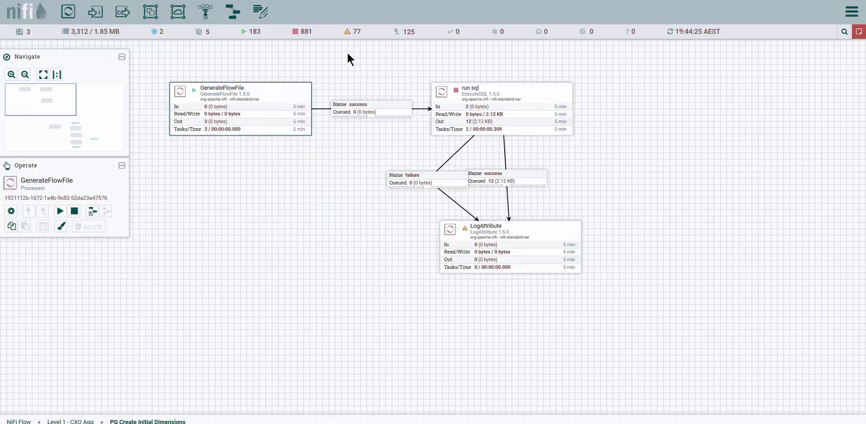
right_click(339, 57)
left_click(361, 67)
- Start run sql against MariaDB, refresh the flow and read the processor's bulletin
right_click(492, 109)
left_click(505, 121)
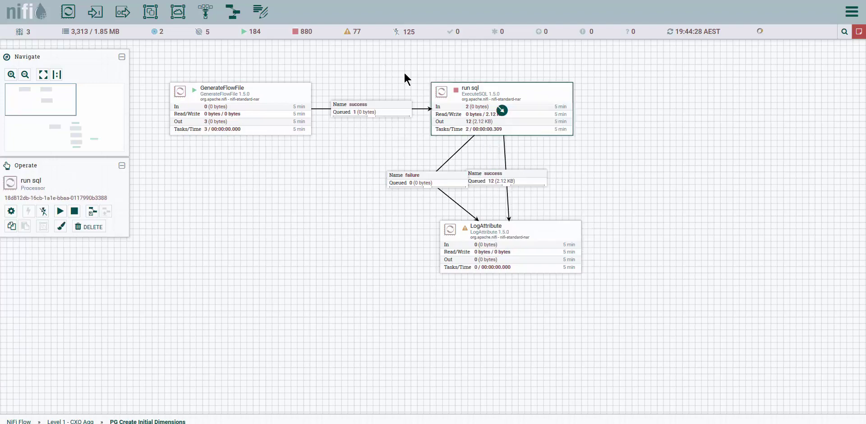
right_click(392, 69)
left_click(406, 75)
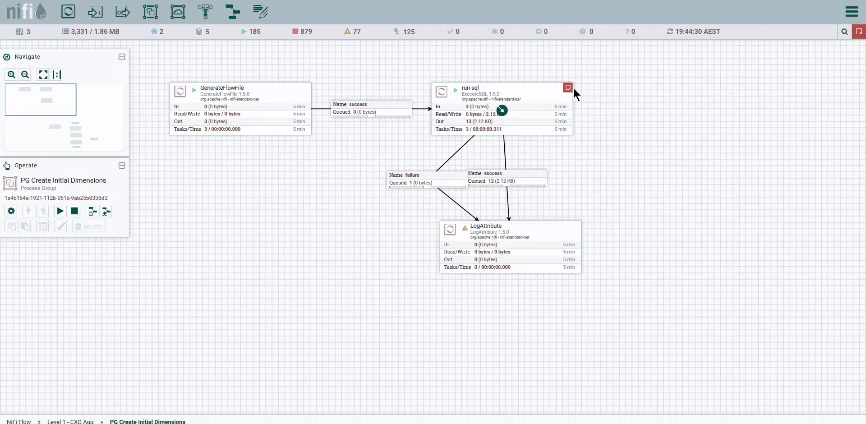
mouse_move(568, 92)
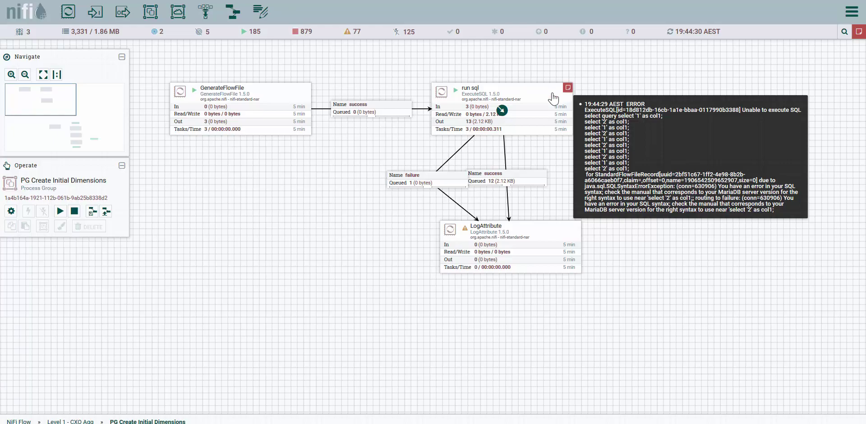
- Review the full SQL select query in run sql's details in an enlarged view, then stop the processor
double_click(479, 109)
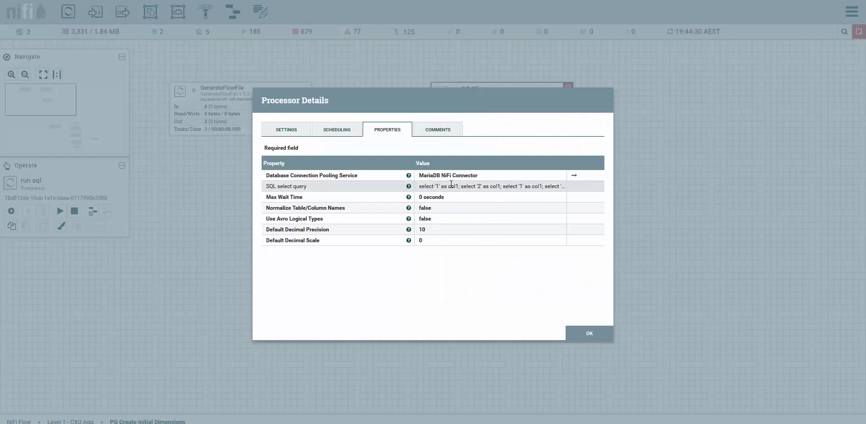
left_click(451, 188)
left_click_drag(550, 223, 646, 329)
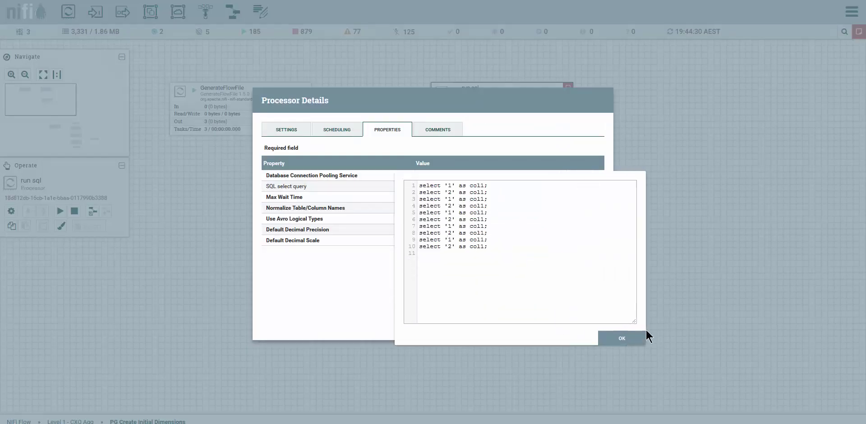
left_click(625, 347)
left_click(585, 333)
right_click(493, 93)
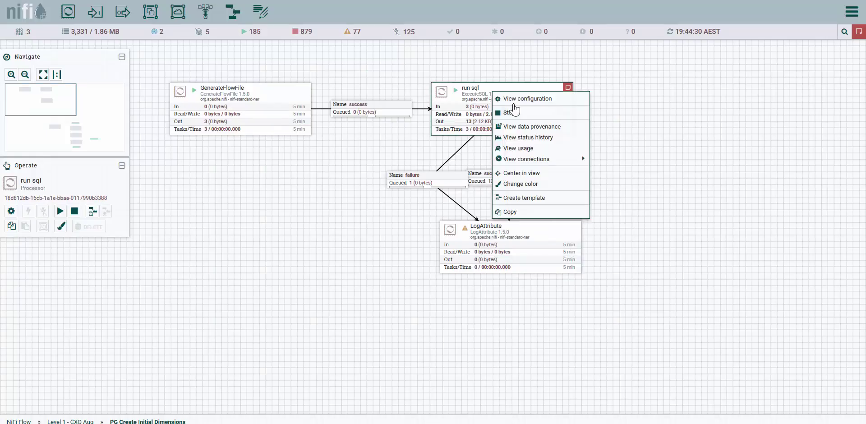
left_click(510, 112)
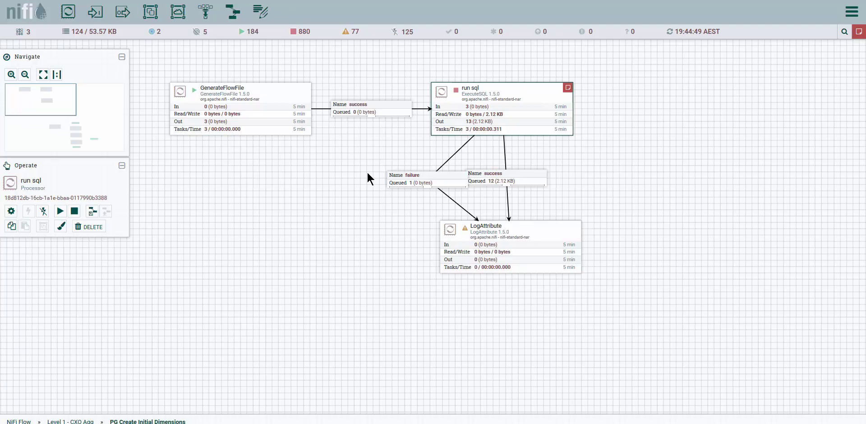
- Switch to the NiFi documentation in the browser and return to the ExecuteSQL 1.6.0 page to read its description
key("alt+Tab")
key("alt+Tab")
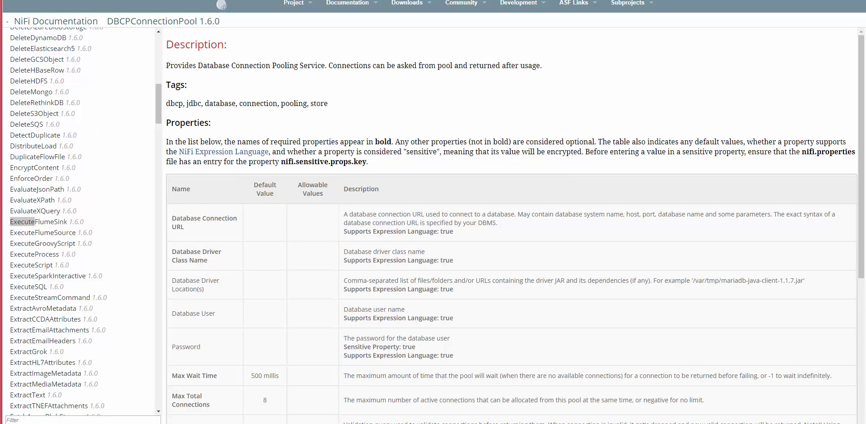
key("alt+Left")
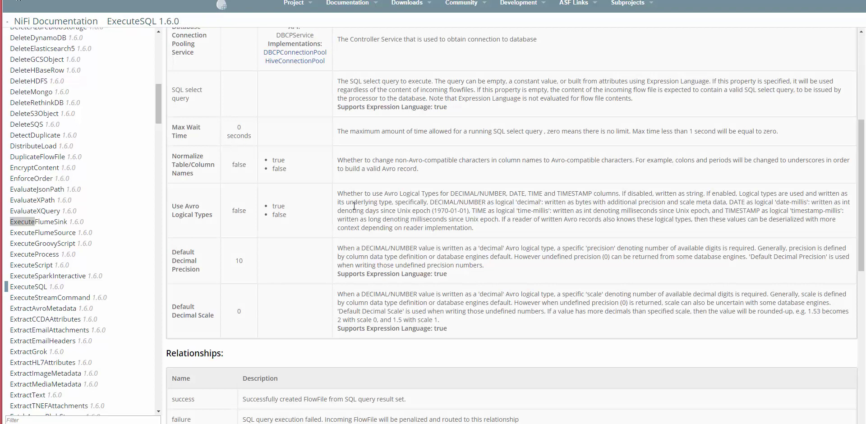
scroll(354, 206, "up", 5)
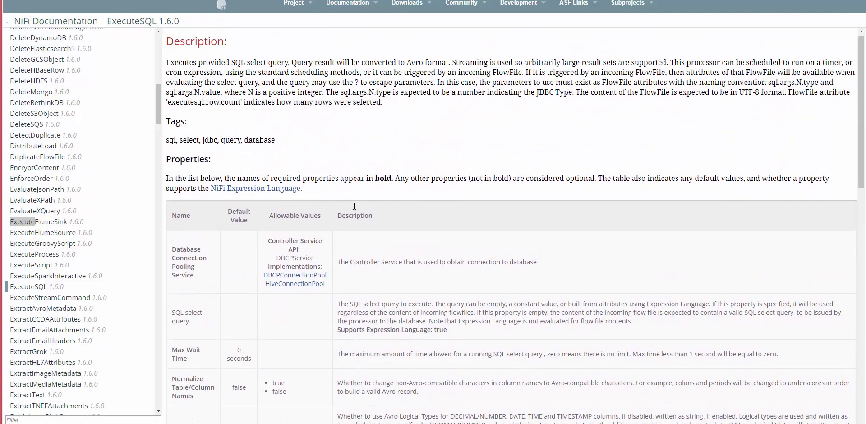